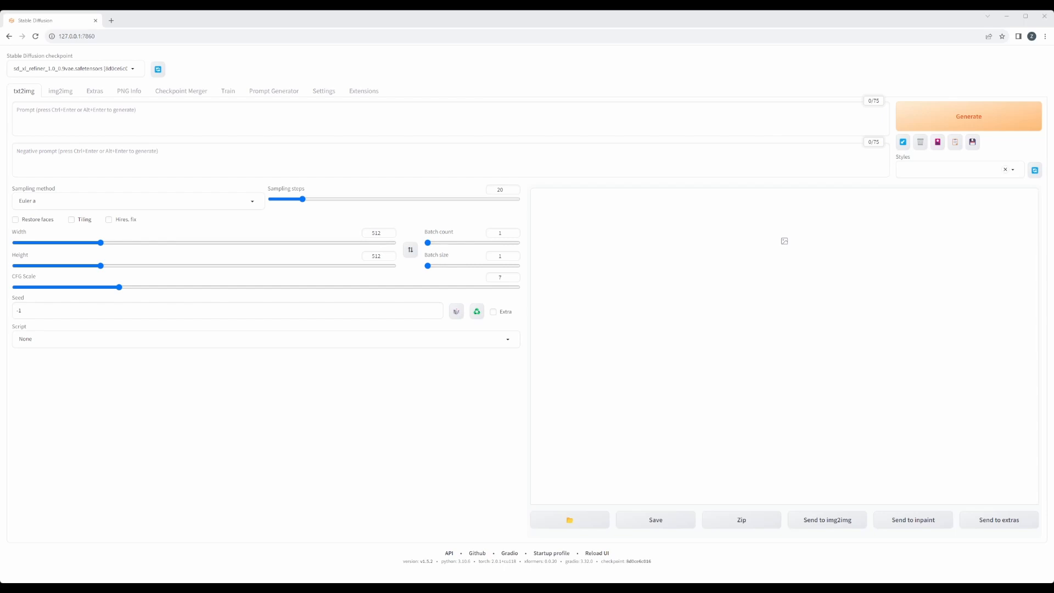
Load the photo of the man in the blue jacket as the img2img source image.
left_click(96, 132)
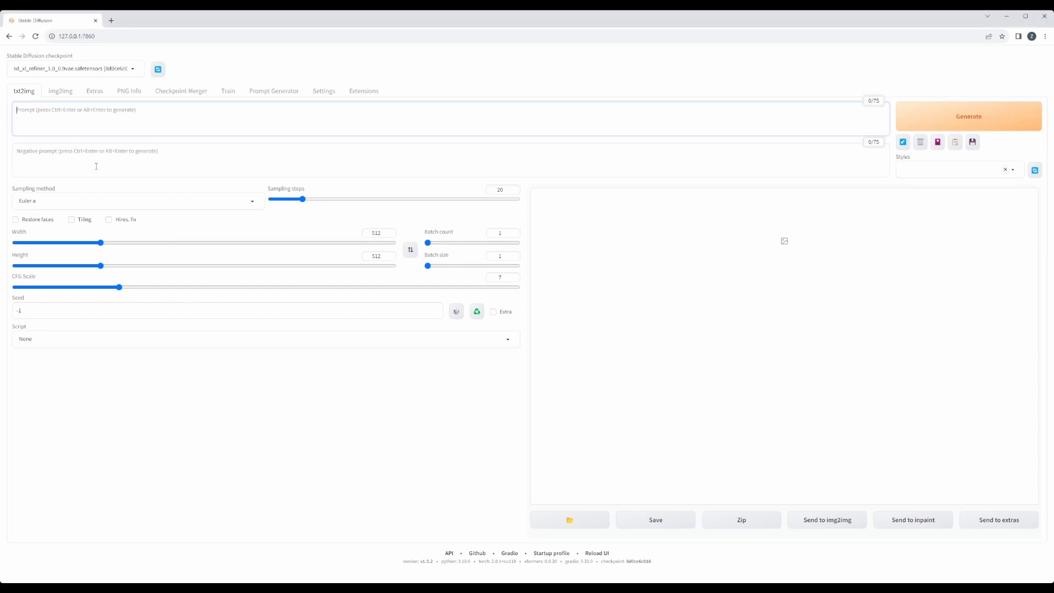
left_click(132, 169)
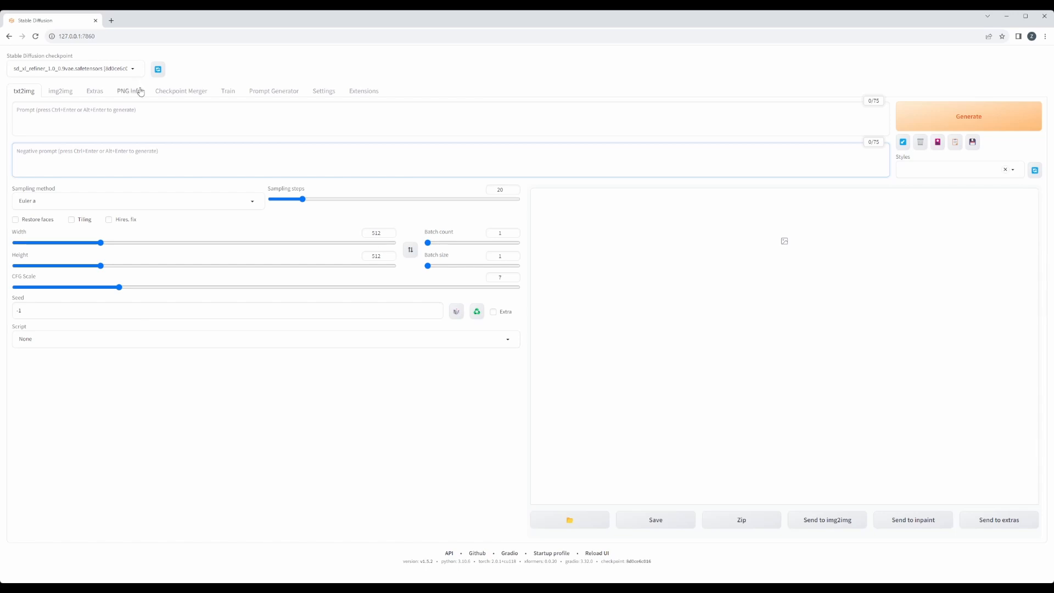
left_click(62, 96)
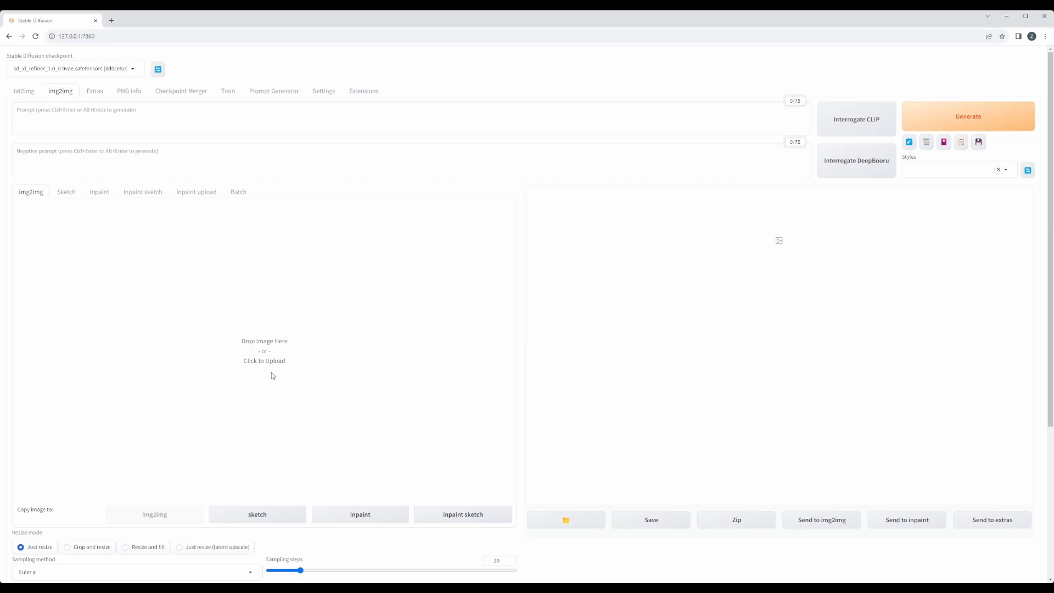
left_click_drag(270, 366, 270, 368)
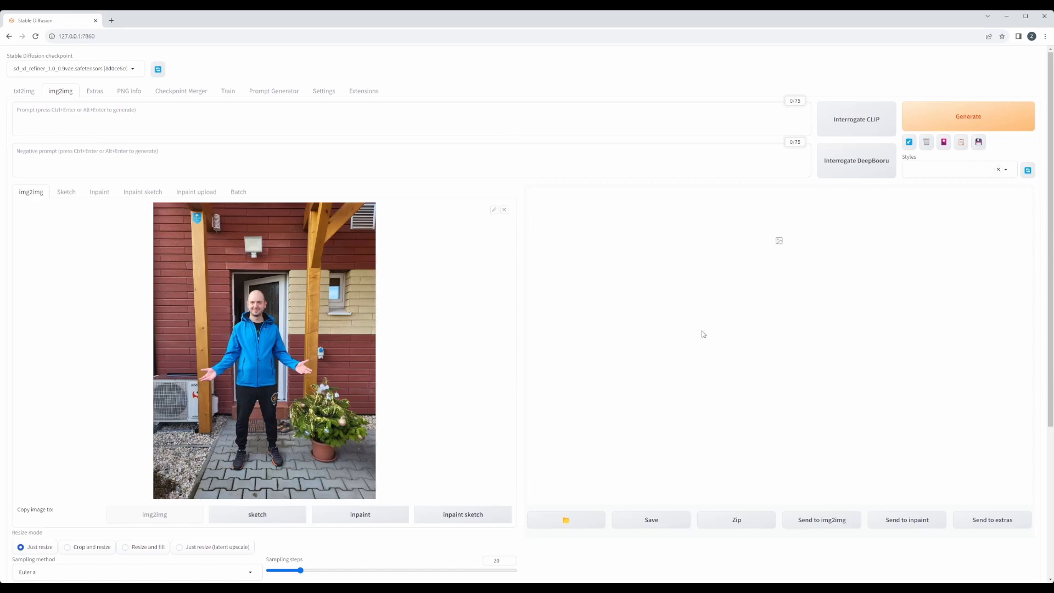
Set the img2img sampling steps to 30.
scroll(197, 366, "down", 2)
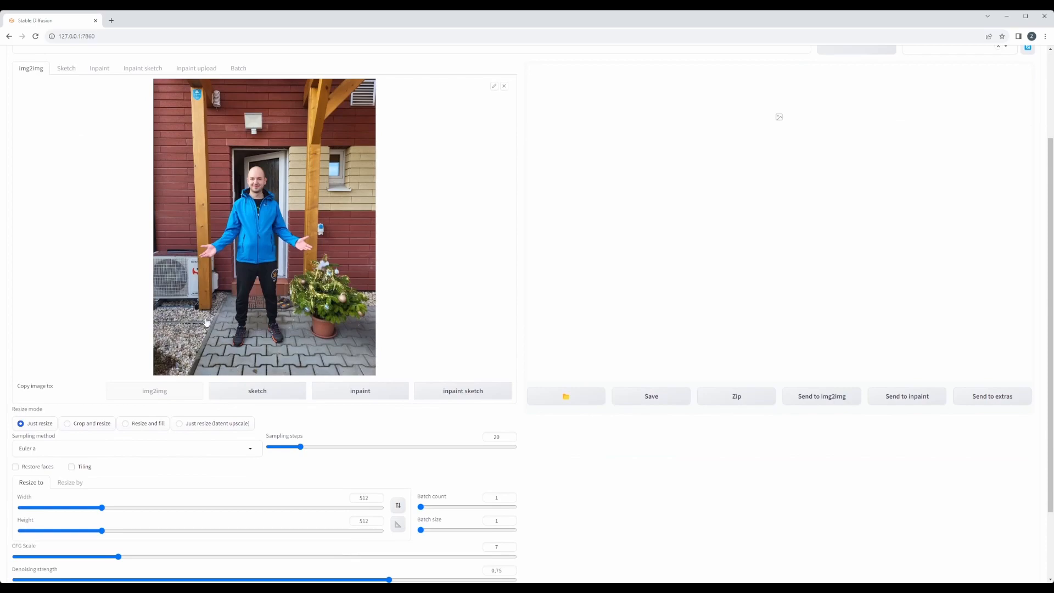
scroll(206, 314, "down", 2)
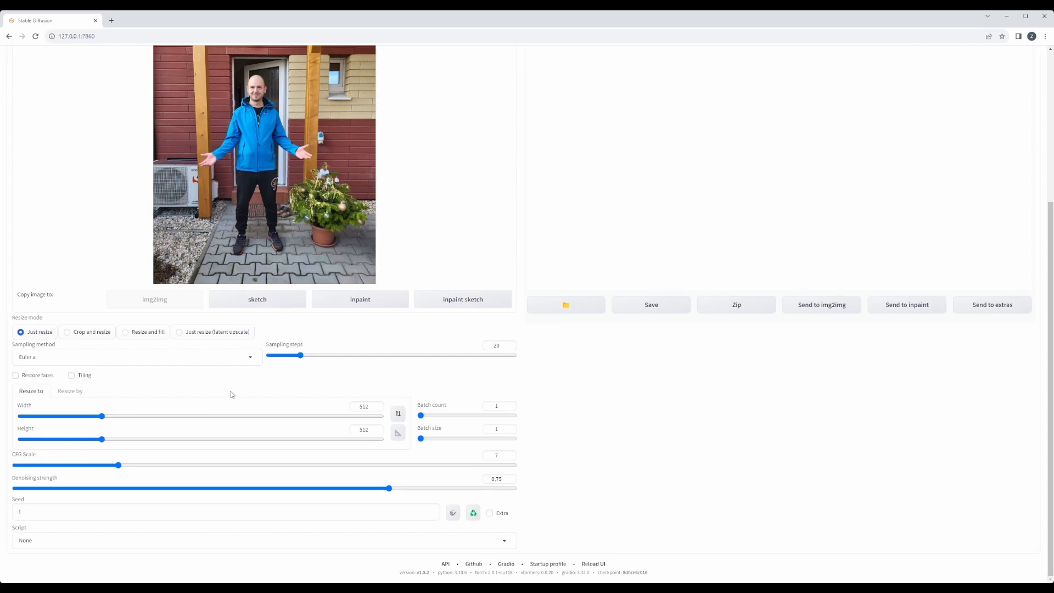
left_click_drag(307, 360, 318, 358)
Set the output size to an absolute width of 768 and height of 1024.
left_click(75, 391)
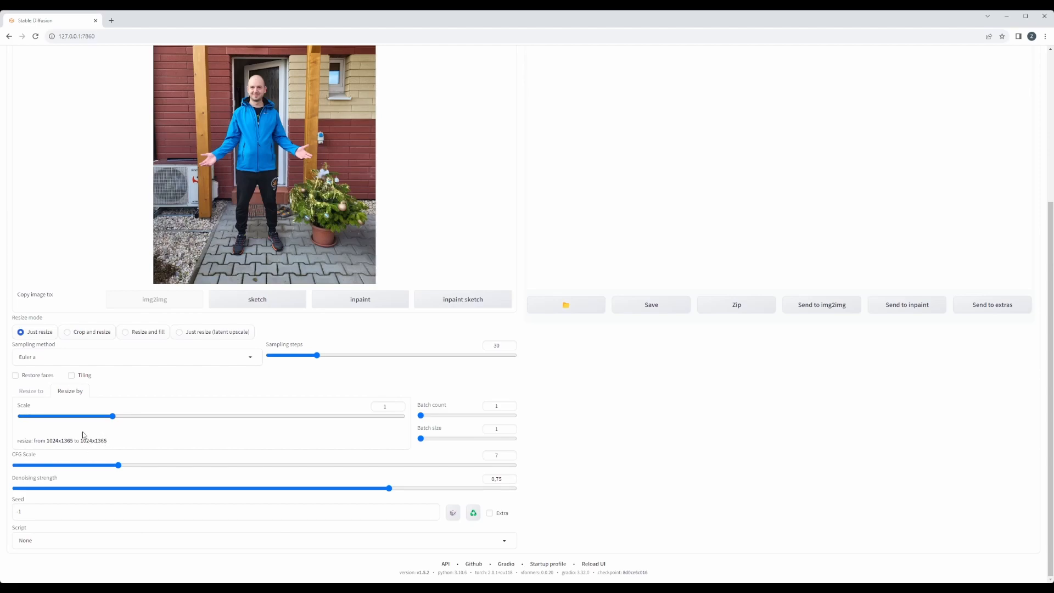
left_click(35, 391)
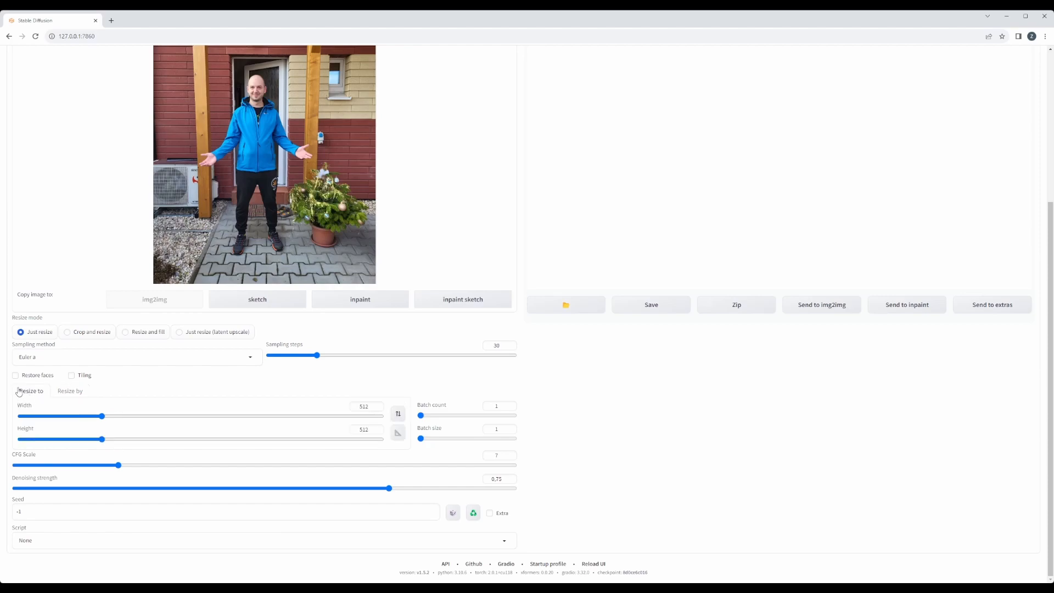
left_click_drag(375, 429, 351, 432)
type("7")
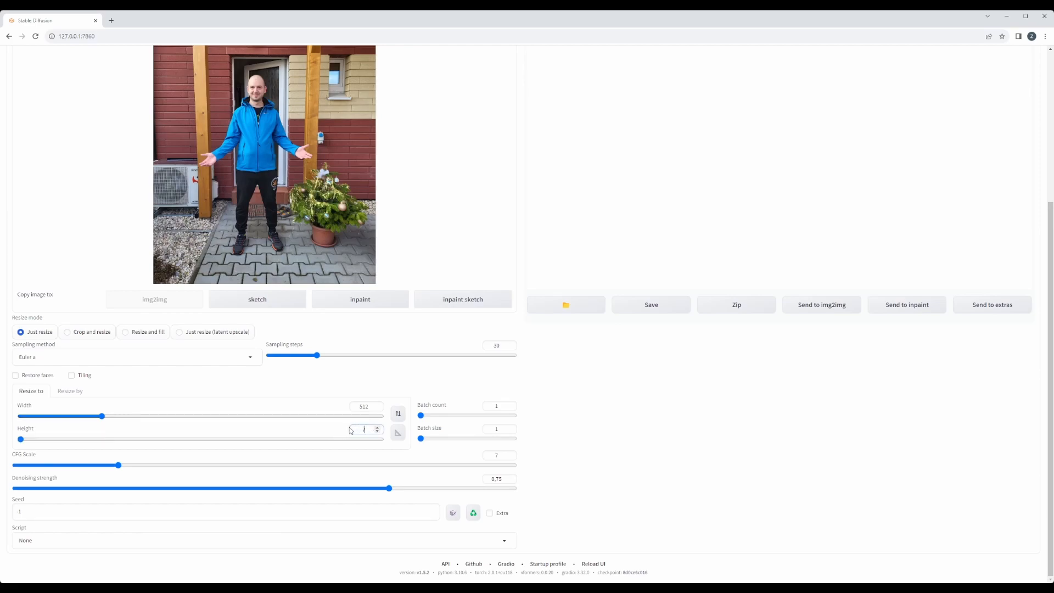
type("88")
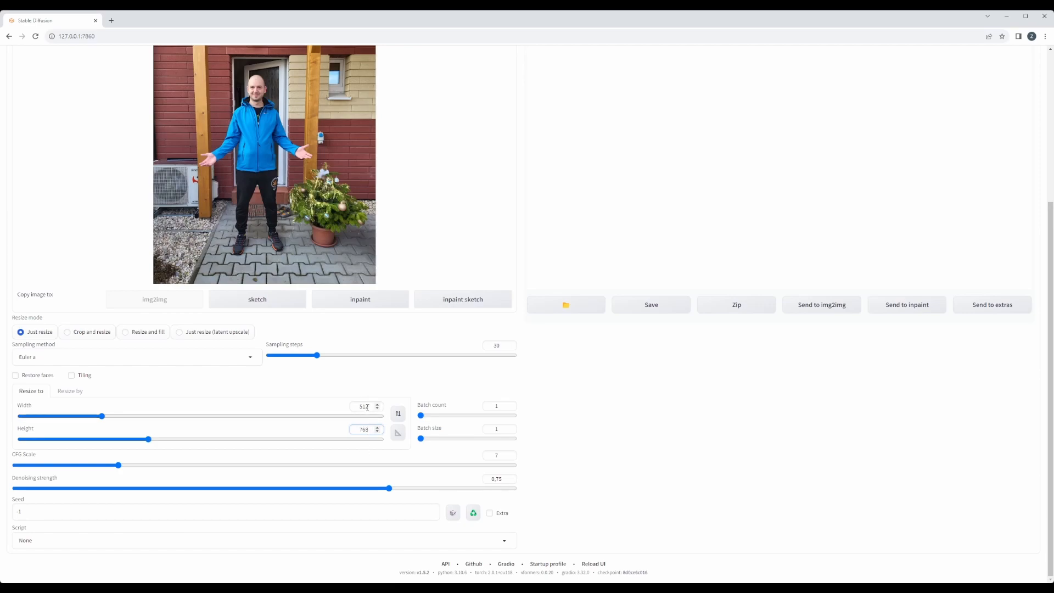
double_click(367, 407)
type("768")
double_click(361, 429)
type("1024")
double_click(367, 428)
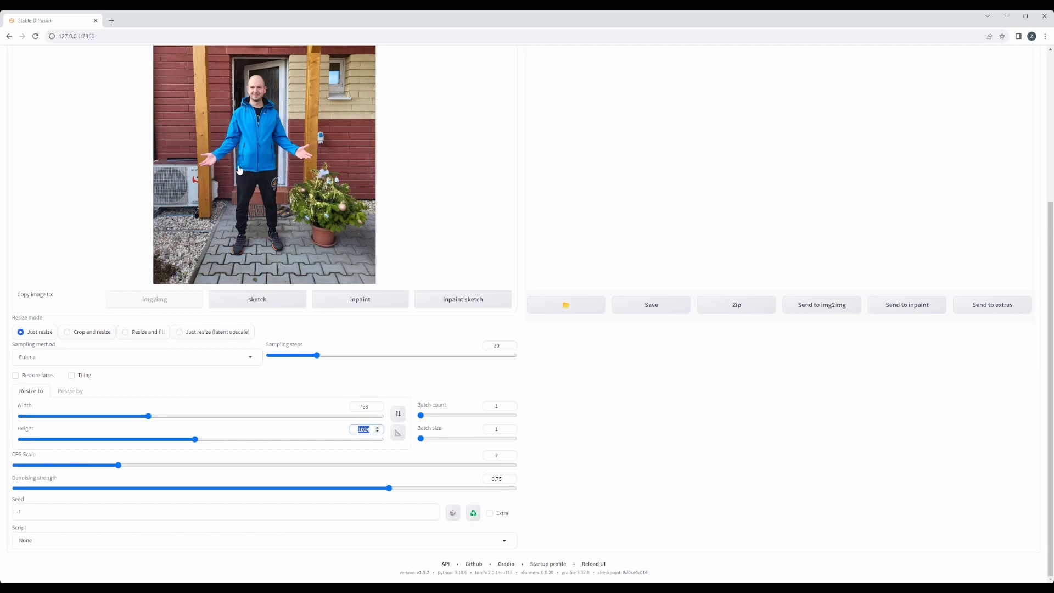
Set the resize mode to Crop and resize and lower the denoising strength to 0.5.
left_click(66, 333)
left_click_drag(389, 488, 267, 492)
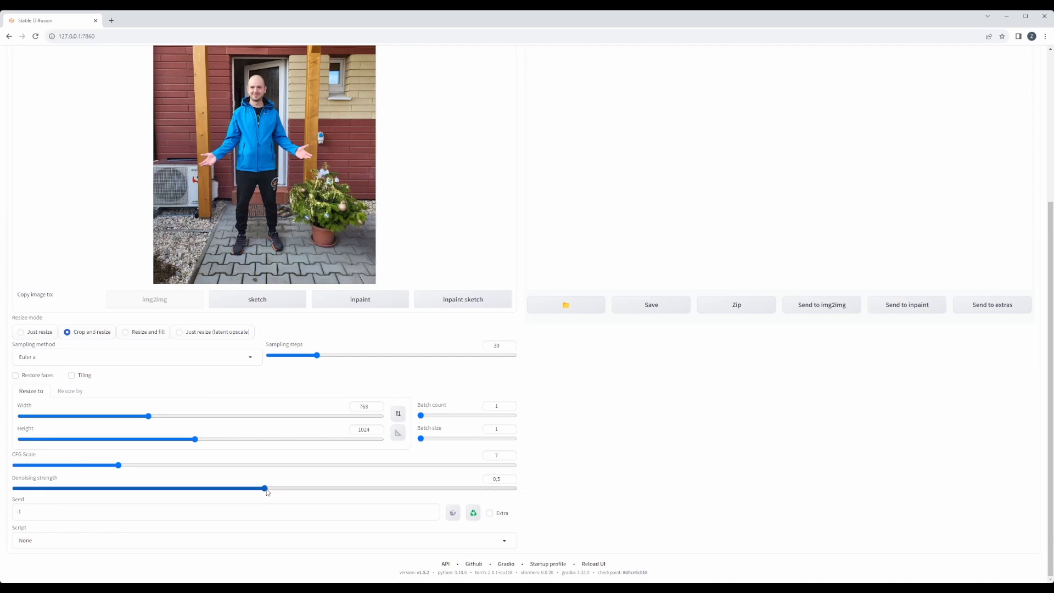
Enter the prompt "a man standing inside distopian city, hi-res- highly detailed" and the negative prompt "ugly, malformed".
scroll(77, 300, "up", 4)
left_click(58, 114)
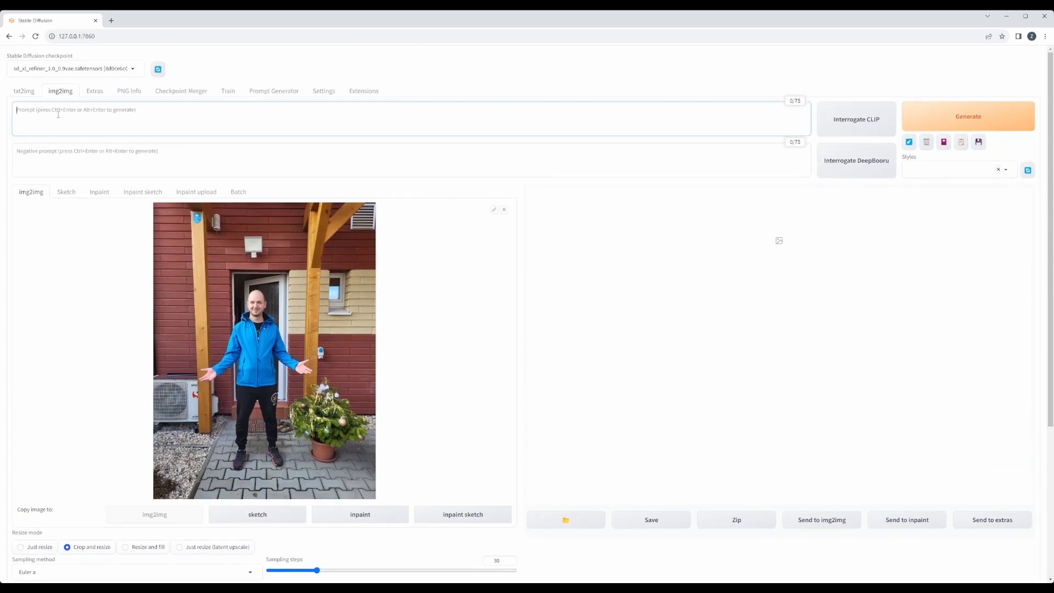
type("a man standing")
type("inside distopian city, hi-res- highly detailed")
left_click(25, 163)
type("ugly")
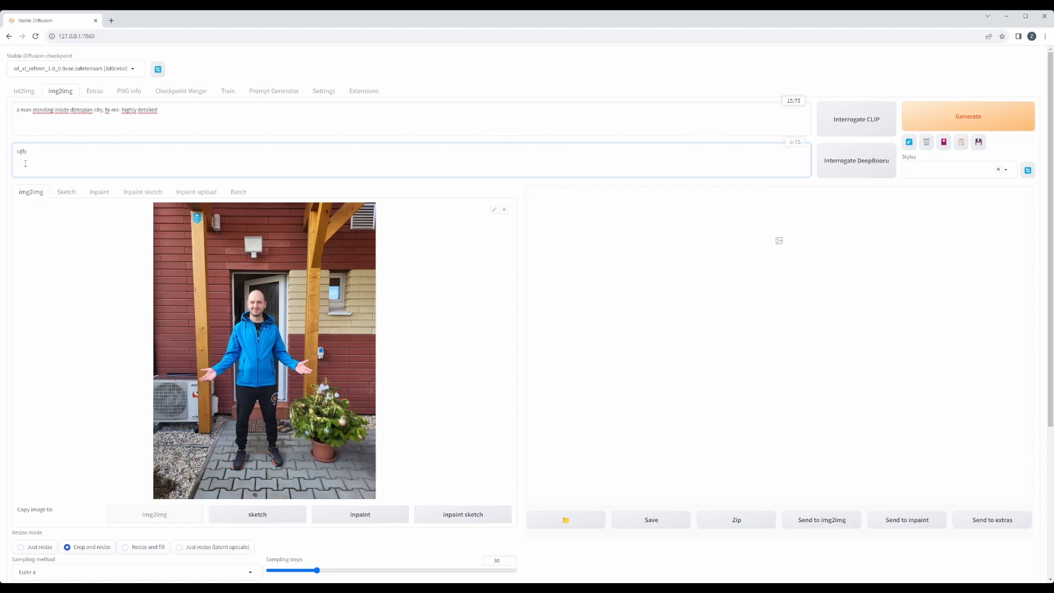
type(", malformed")
Set the batch size to 4 and generate the images from the source photo.
scroll(460, 412, "down", 4)
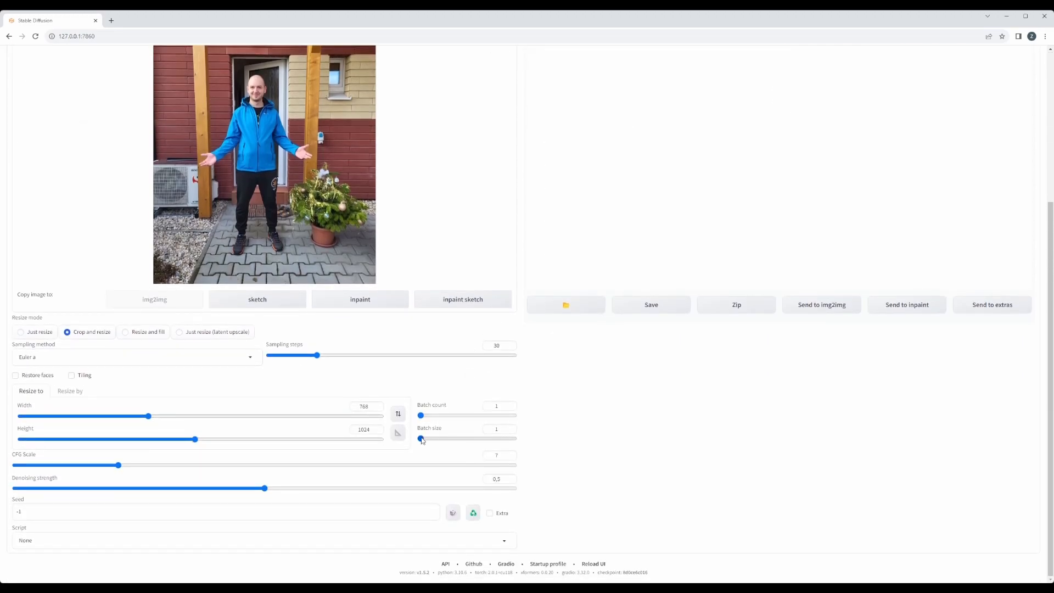
left_click_drag(421, 438, 461, 439)
scroll(607, 420, "up", 4)
scroll(607, 419, "down", 4)
scroll(620, 401, "up", 4)
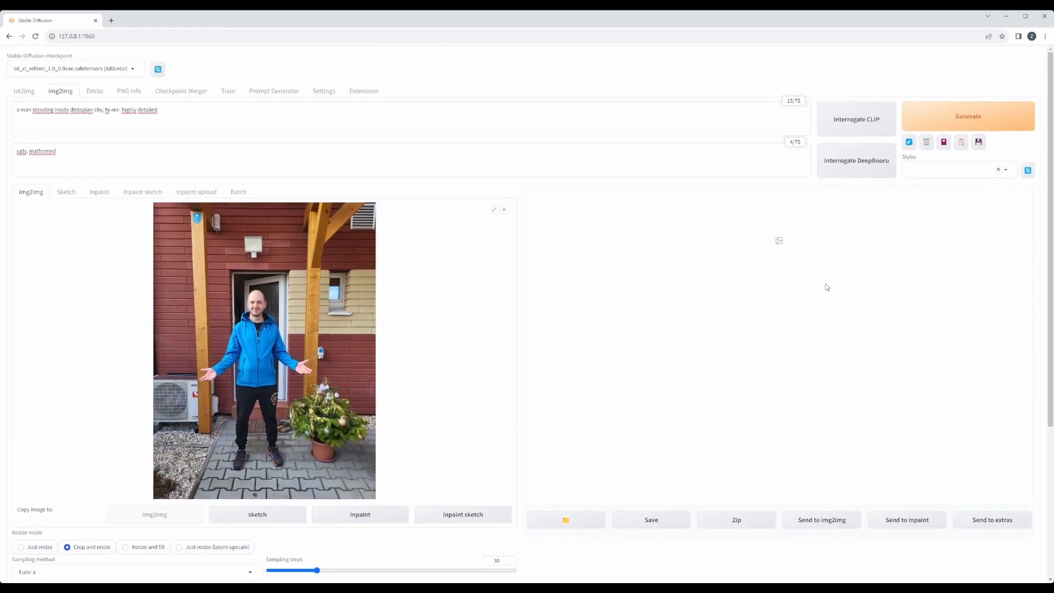
left_click(998, 122)
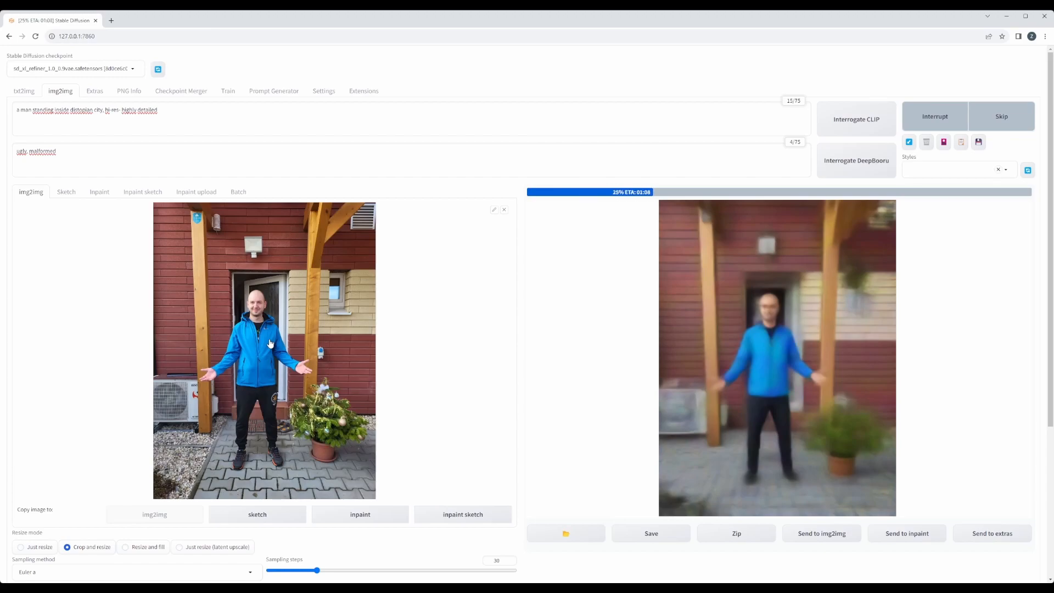
scroll(516, 339, "down", 4)
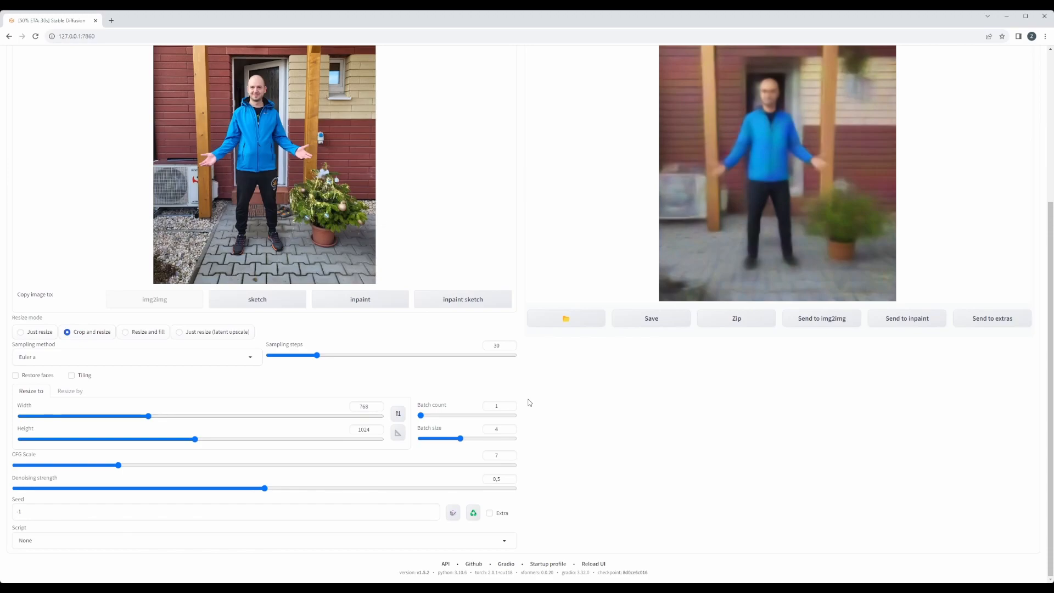
scroll(529, 403, "up", 3)
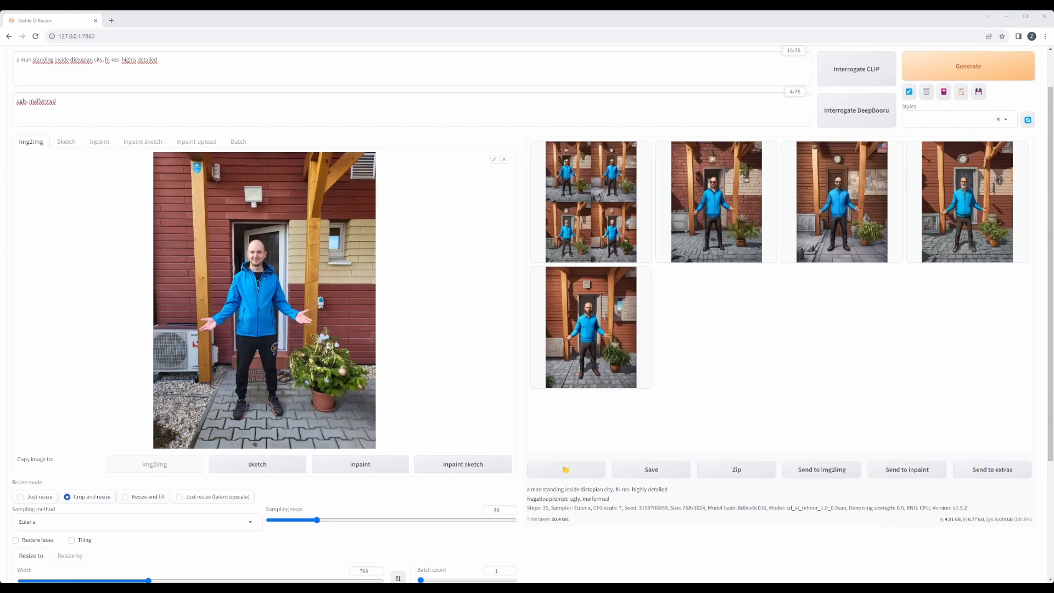
Examine the enlarged result grid and each generated image at full size in turn.
left_click(604, 206)
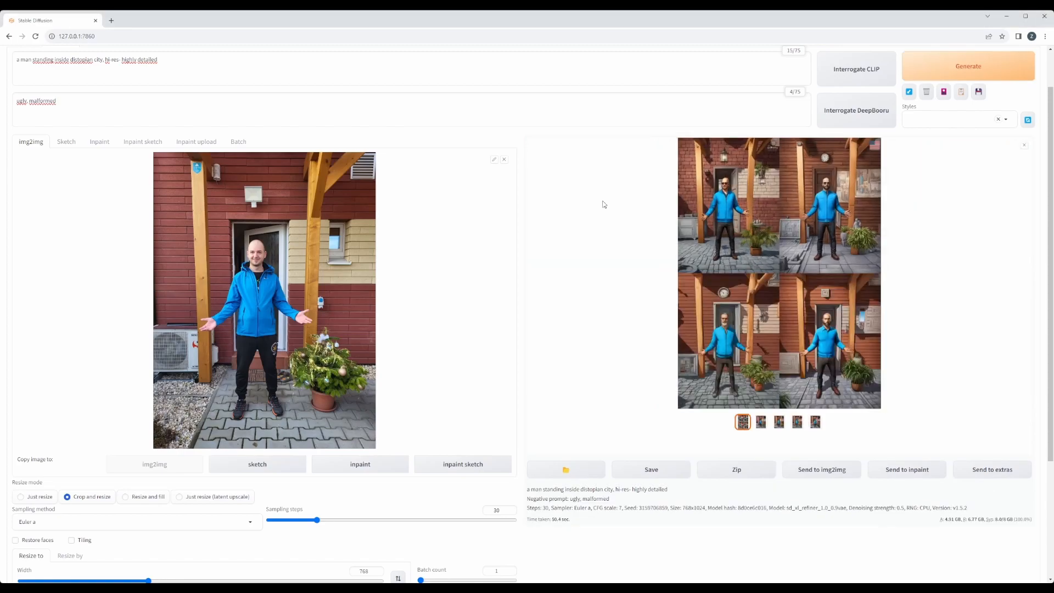
left_click(782, 298)
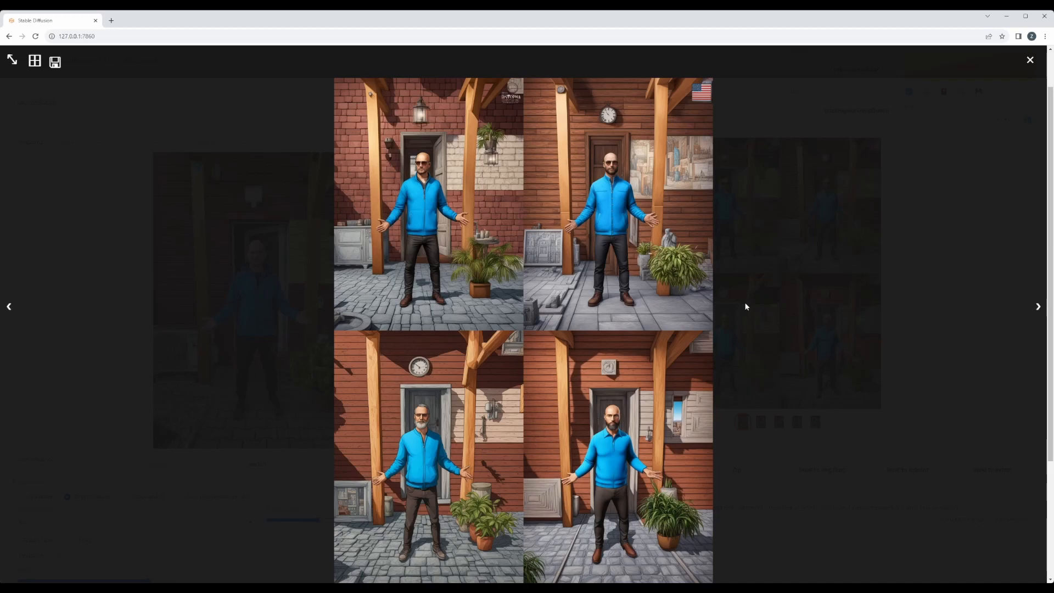
left_click(793, 360)
left_click(761, 421)
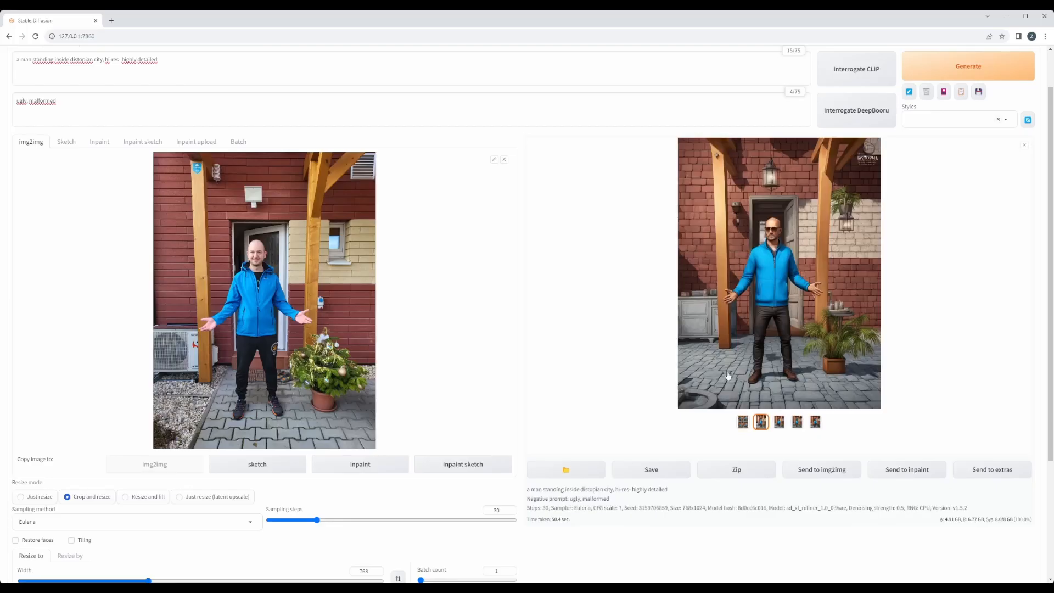
left_click(762, 286)
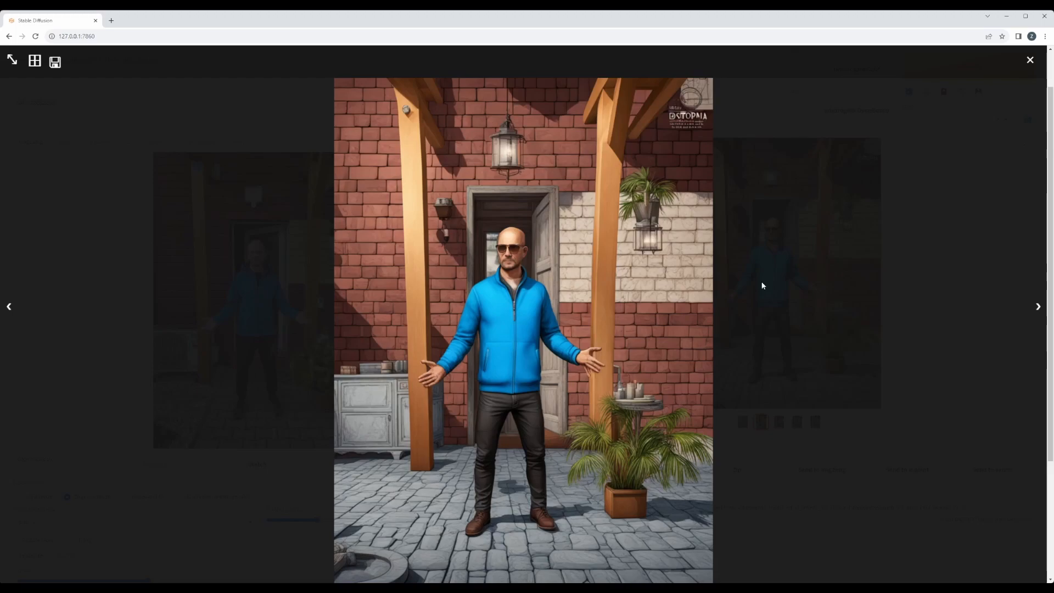
key("Right")
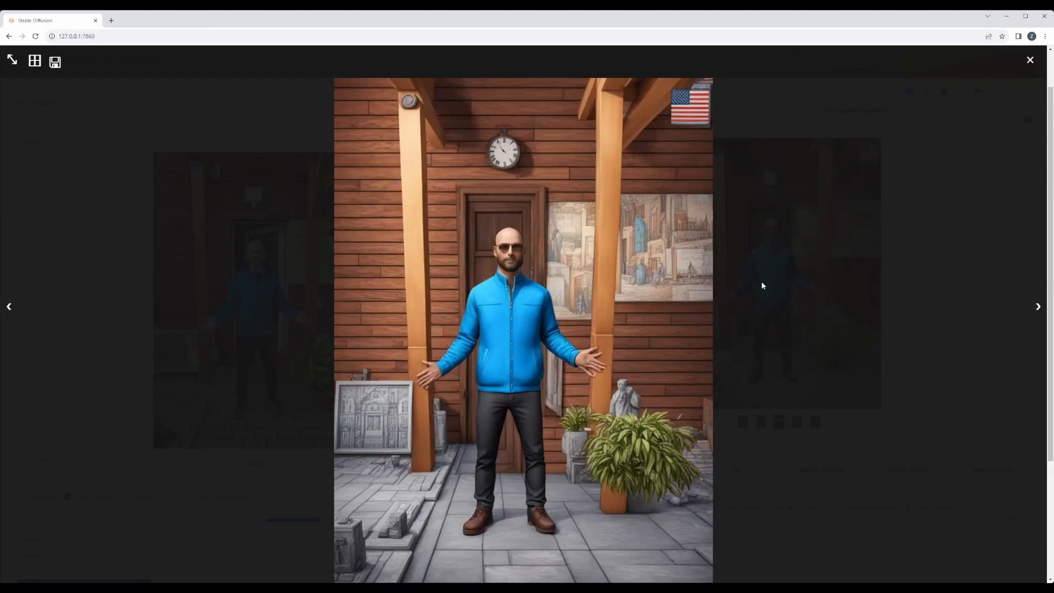
key("Right")
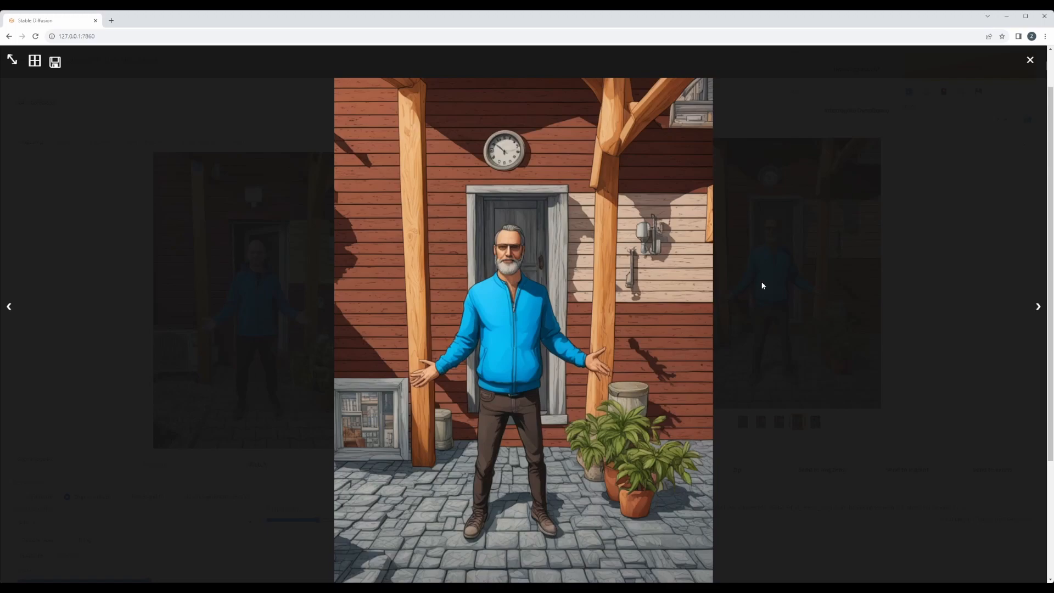
key("Right")
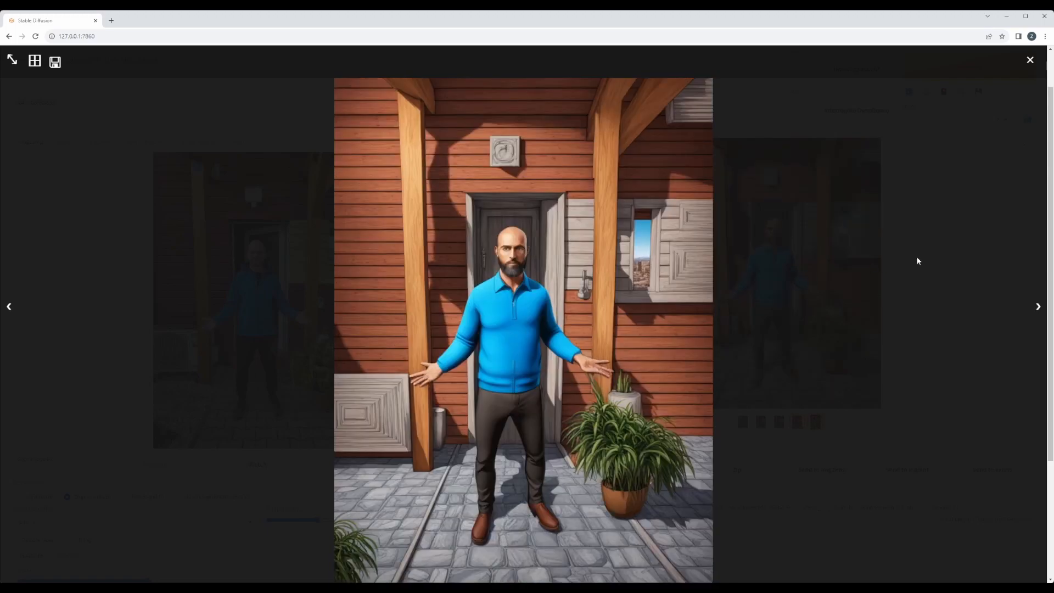
key("Escape")
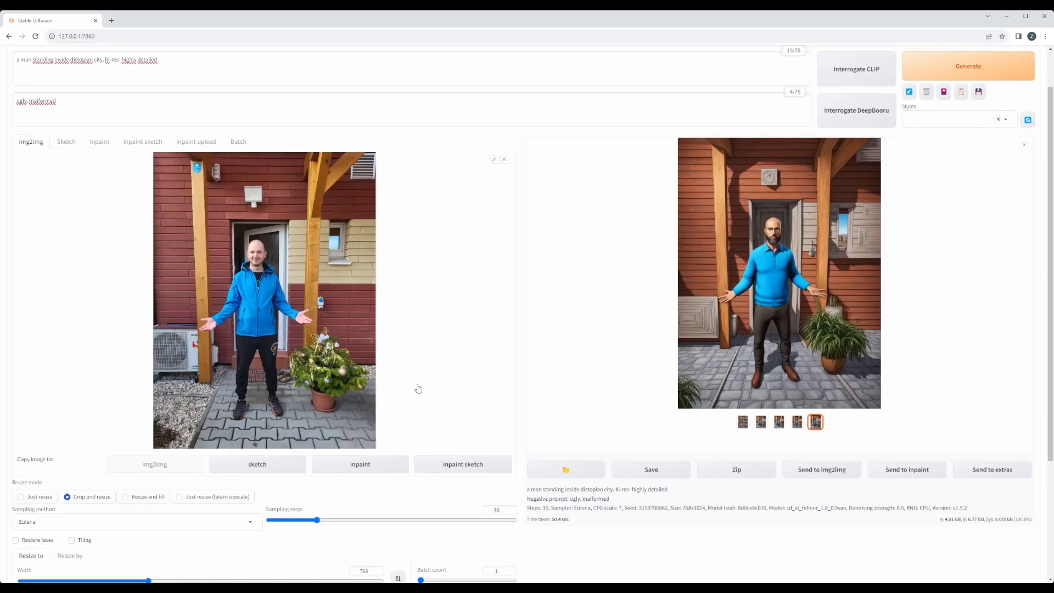
Switch the Stable Diffusion checkpoint to instruct-pix2pix-00-22000.safetensors.
scroll(418, 388, "down", 3)
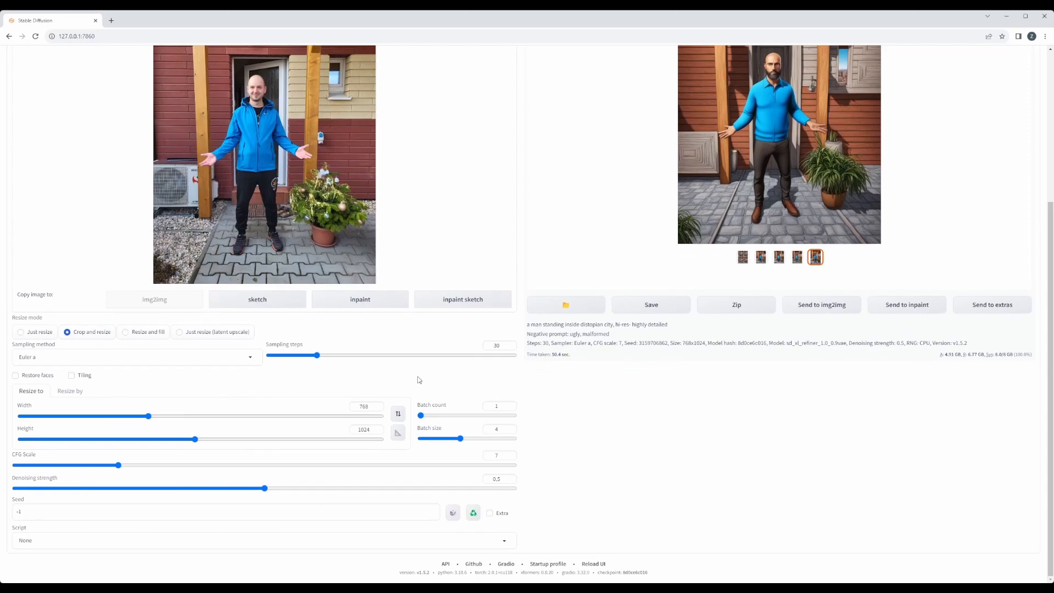
scroll(419, 380, "up", 4)
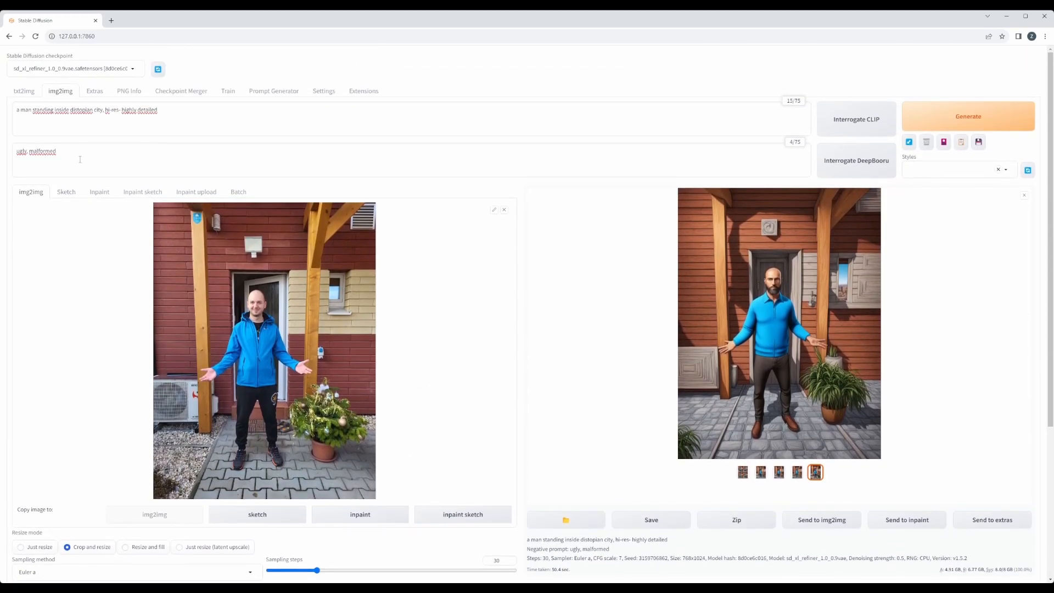
left_click(128, 70)
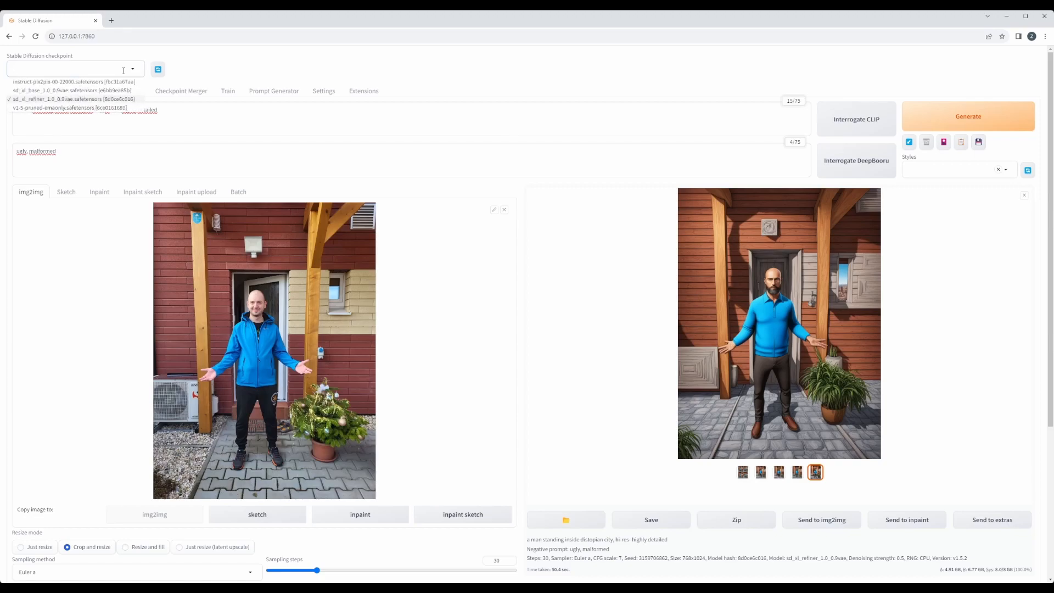
left_click(65, 82)
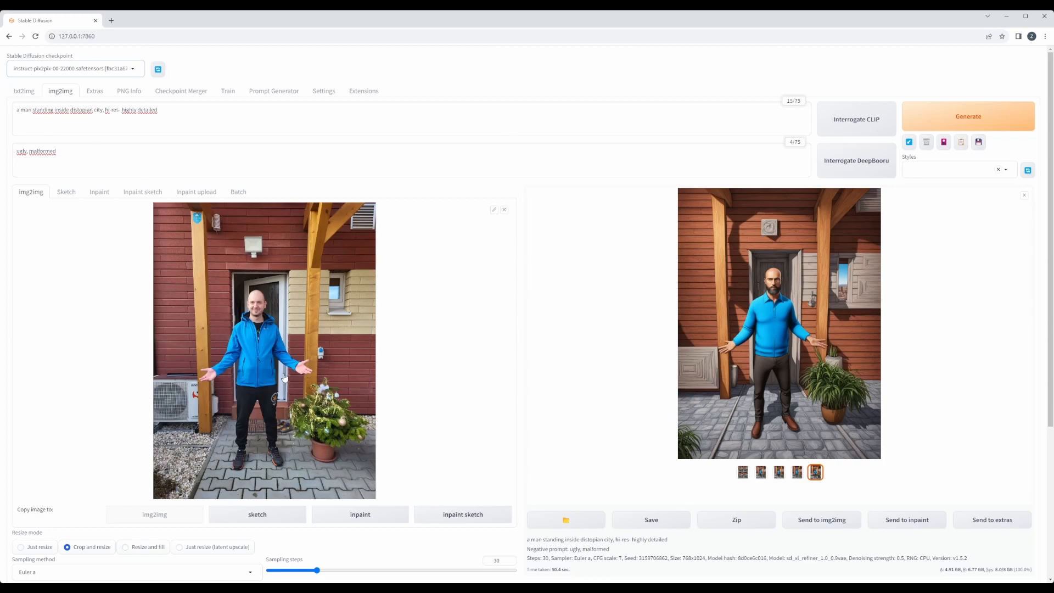
scroll(380, 349, "down", 2)
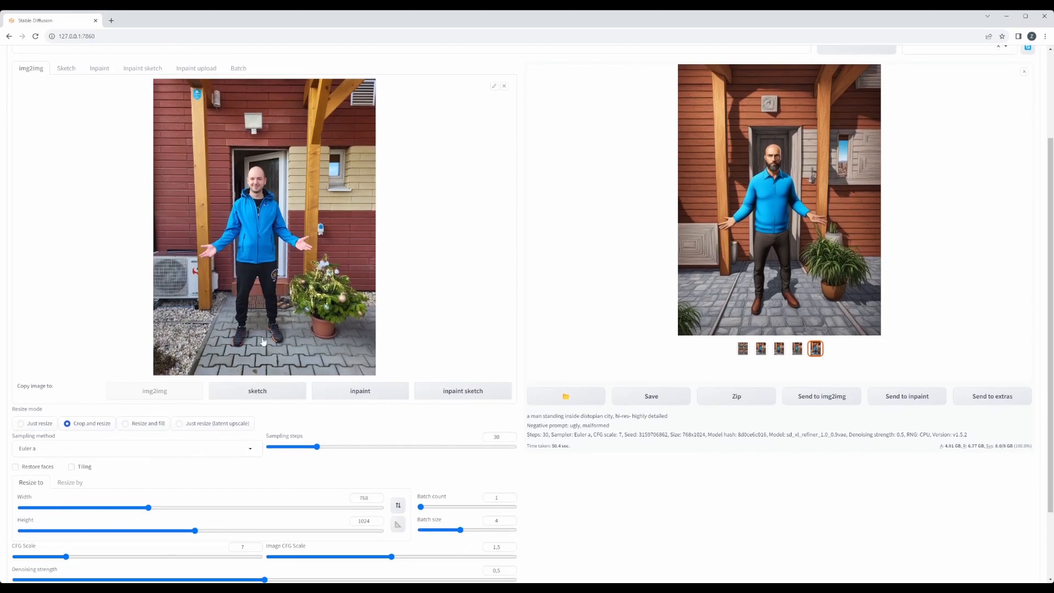
scroll(257, 362, "up", 2)
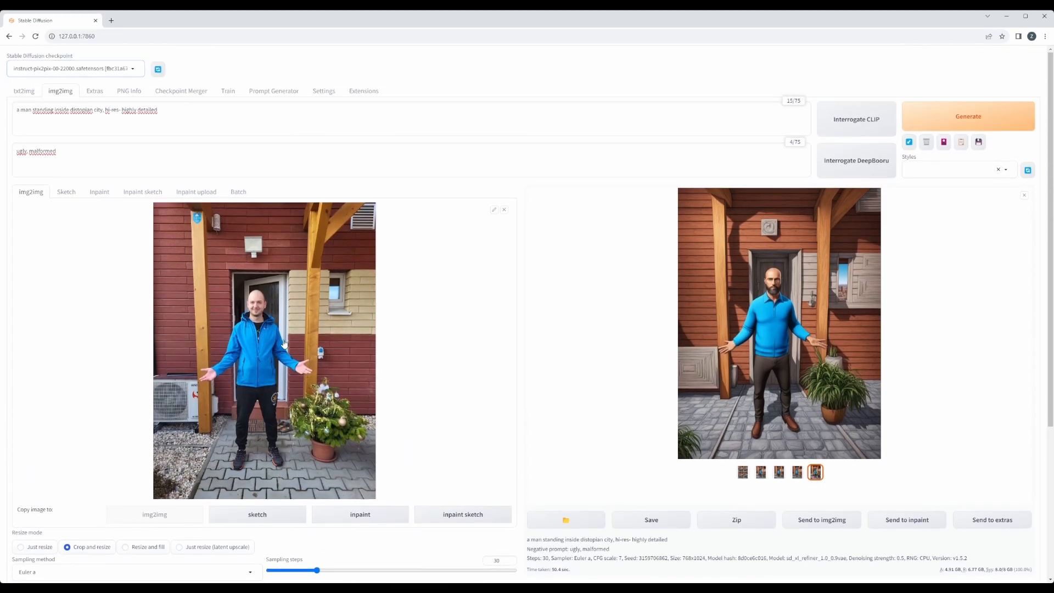
Copy the source photo to inpaint, enlarge the brush, and paint a mask over the man's jacket and trousers.
left_click(360, 515)
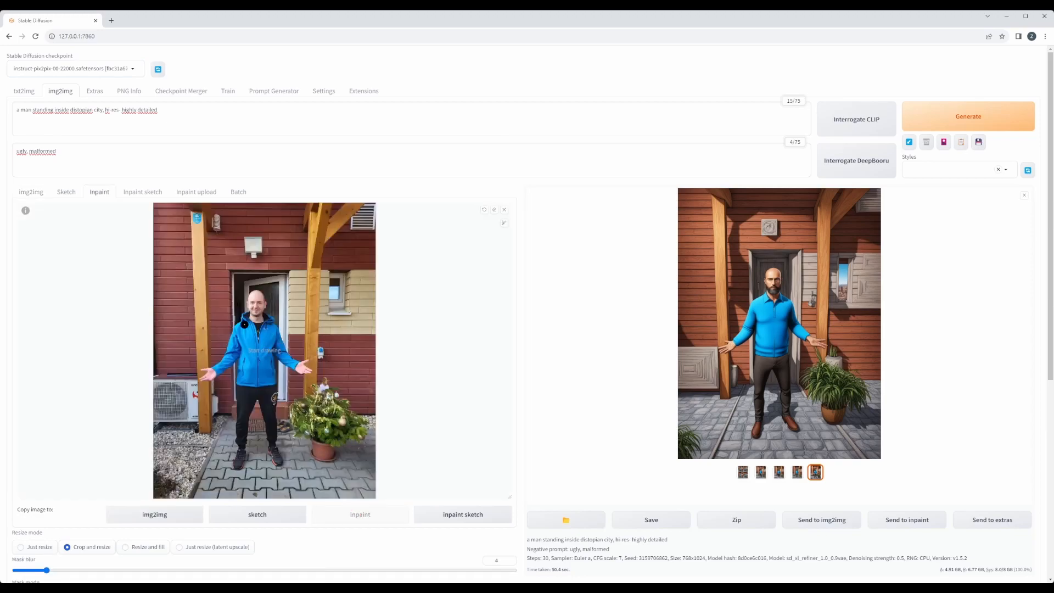
left_click(503, 223)
left_click_drag(461, 224, 469, 226)
mouse_move(219, 366)
left_mouse_down()
mouse_move(245, 325)
mouse_move(272, 331)
mouse_move(294, 365)
mouse_move(249, 341)
mouse_move(244, 379)
mouse_move(259, 346)
mouse_move(265, 366)
mouse_move(267, 359)
mouse_move(261, 384)
mouse_move(242, 383)
mouse_move(249, 393)
mouse_move(272, 381)
mouse_move(242, 395)
mouse_move(240, 442)
mouse_move(240, 433)
mouse_move(271, 391)
mouse_move(260, 405)
mouse_move(273, 439)
left_mouse_up()
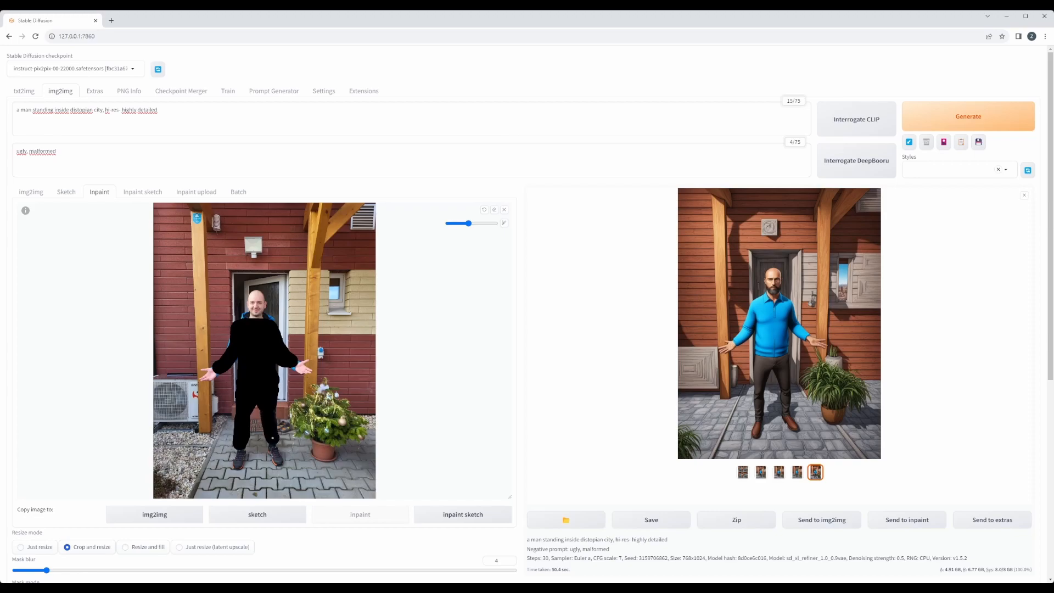
Raise the denoising strength to 1 for inpainting the masked clothing.
scroll(365, 277, "down", 5)
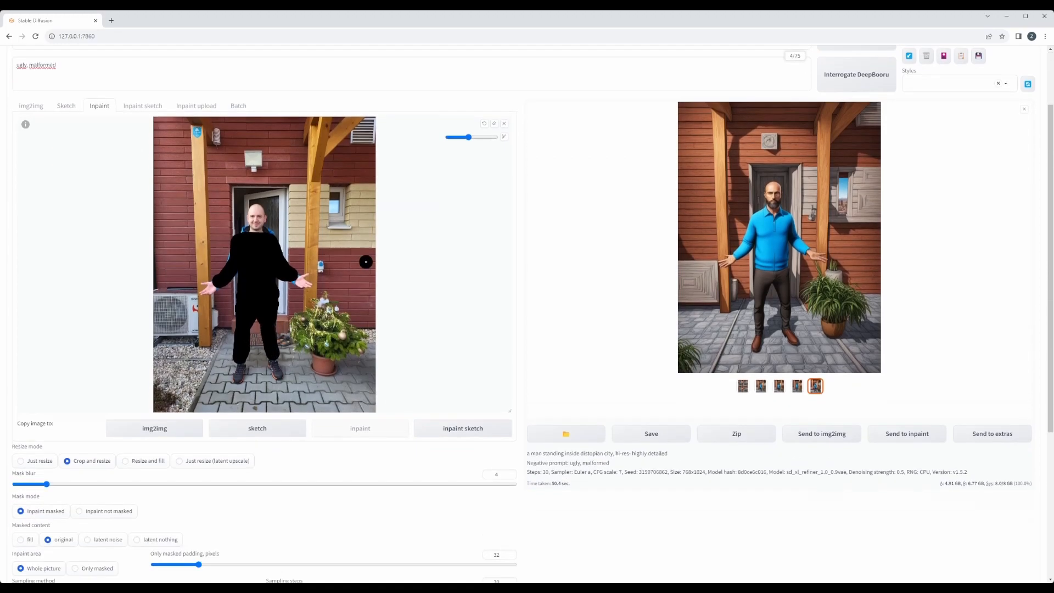
scroll(341, 268, "down", 2)
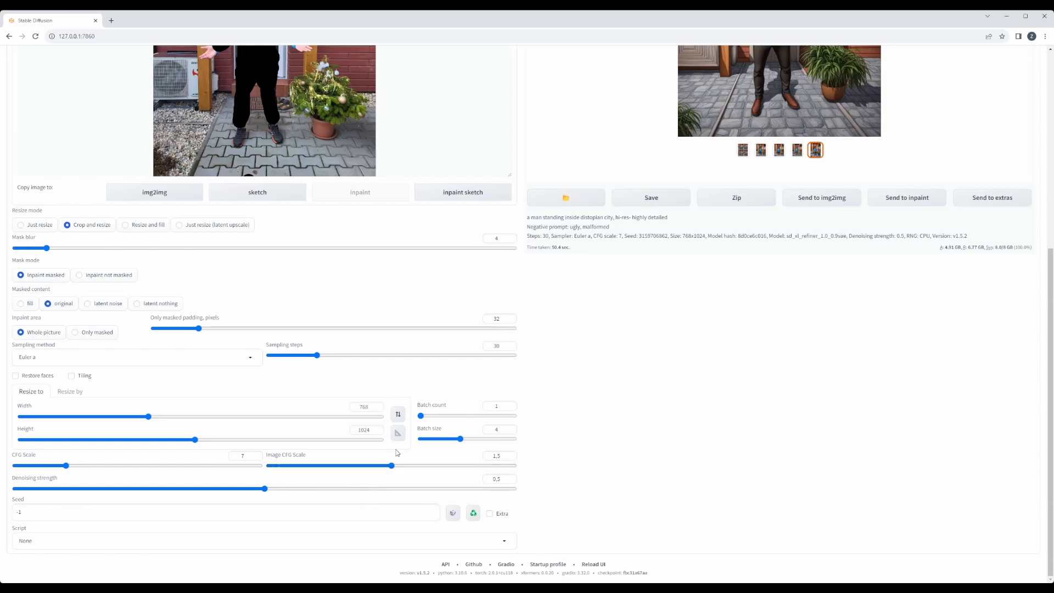
scroll(397, 452, "up", 3)
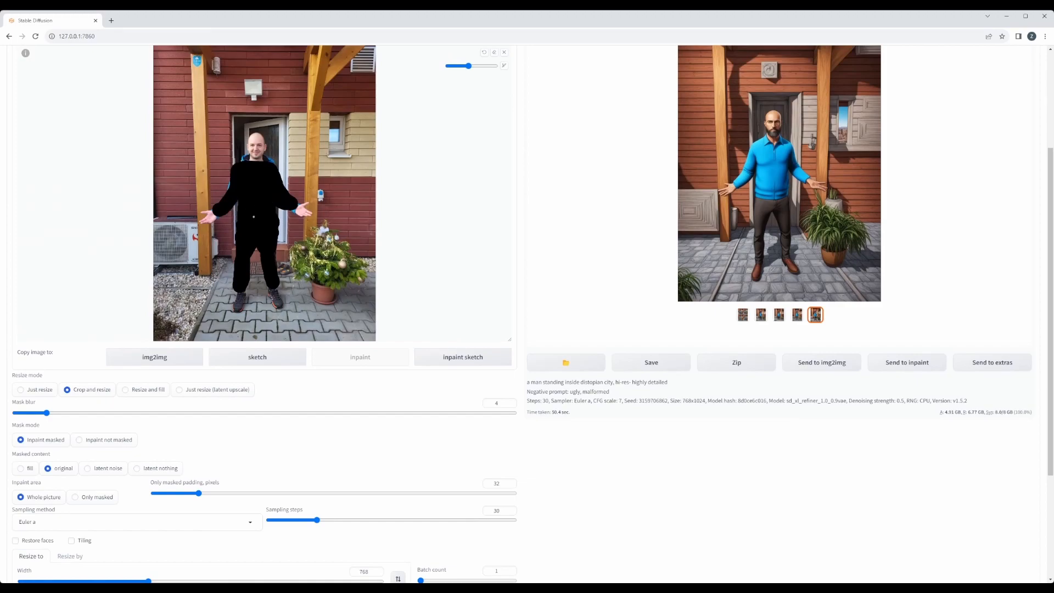
scroll(278, 217, "down", 3)
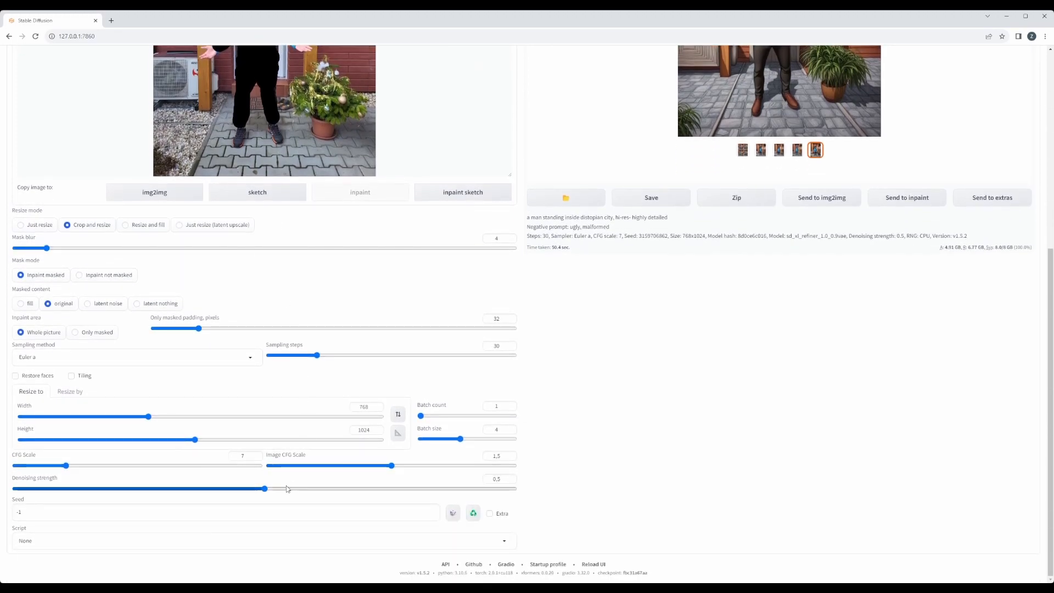
left_click_drag(267, 489, 537, 501)
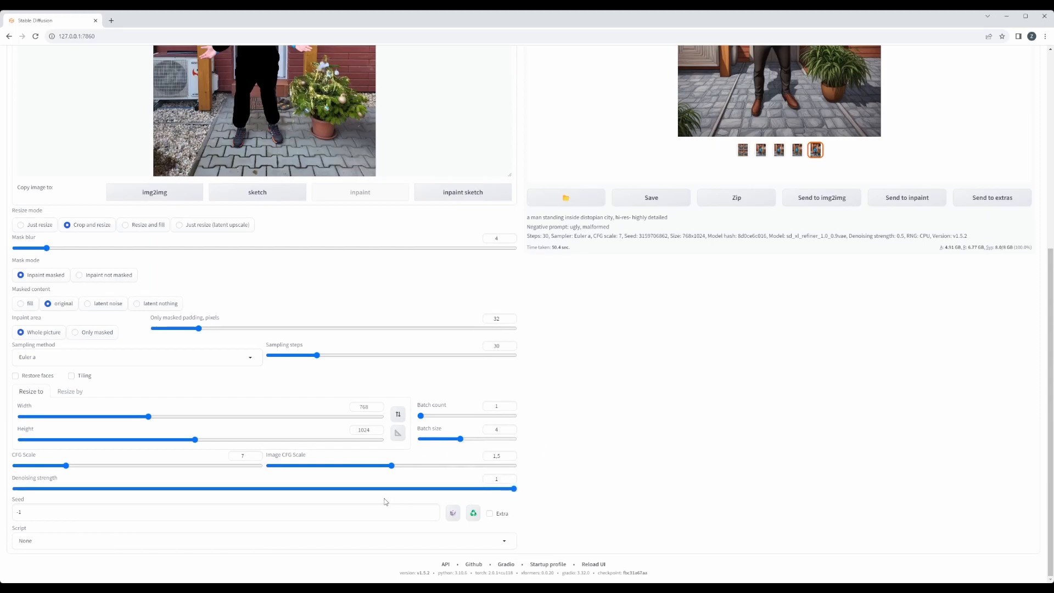
Replace the positive prompt with "change him into captain america".
scroll(384, 501, "up", 5)
left_click_drag(159, 77, 17, 77)
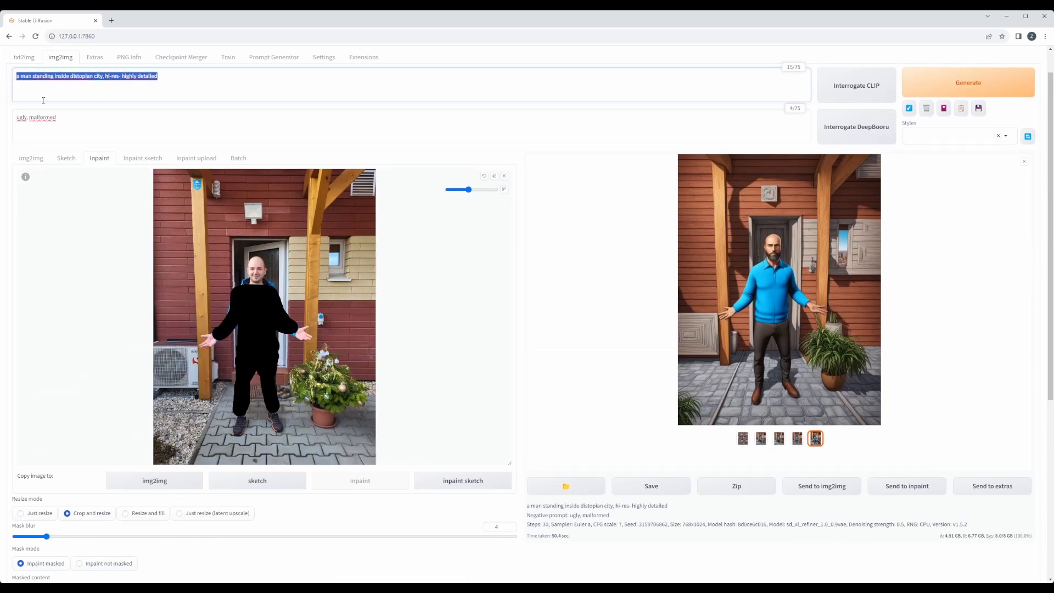
left_click_drag(61, 121, 14, 120)
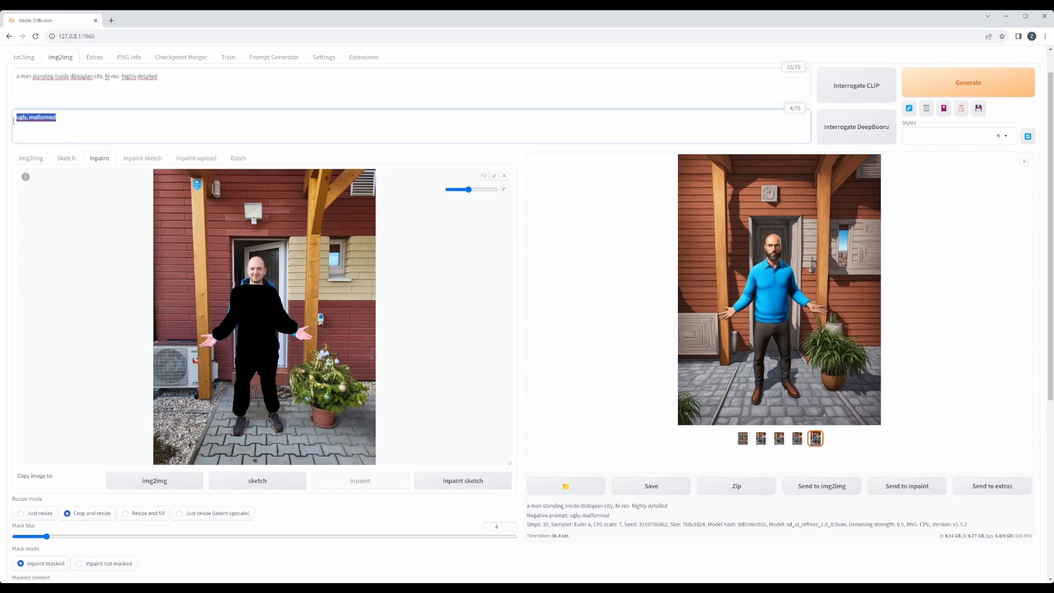
left_click_drag(170, 74, 3, 73)
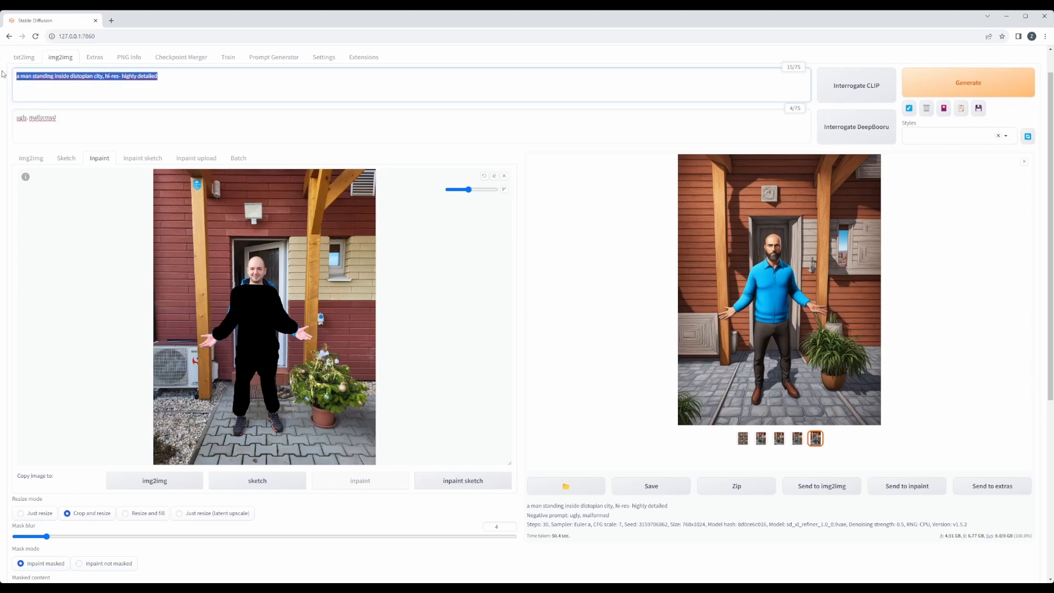
key("BackSpace")
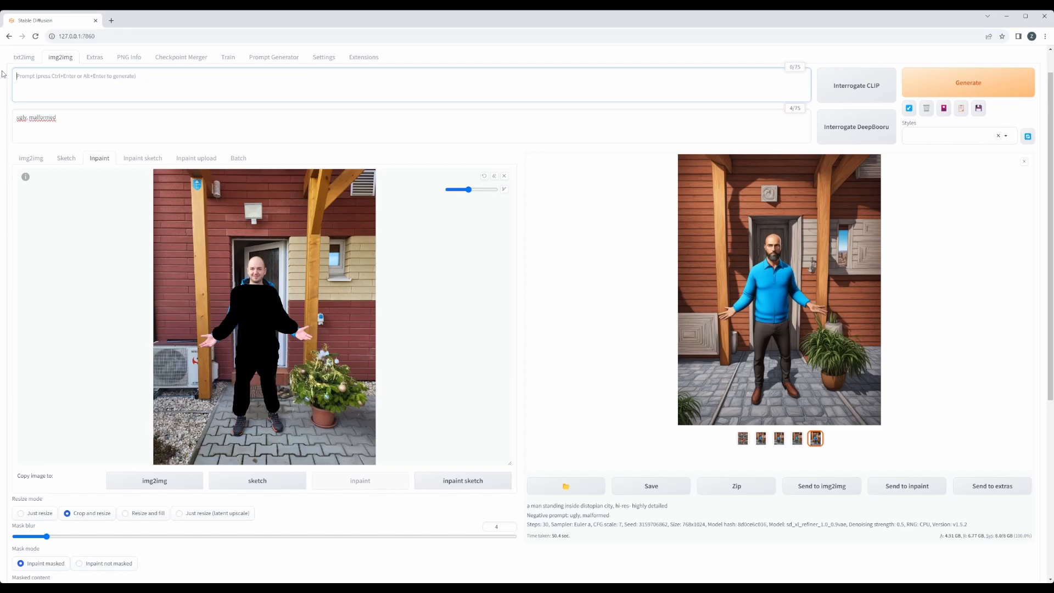
type("change him into captain america")
Set the output size to 512 wide by 768 high and generate the inpainted images.
scroll(82, 137, "down", 5)
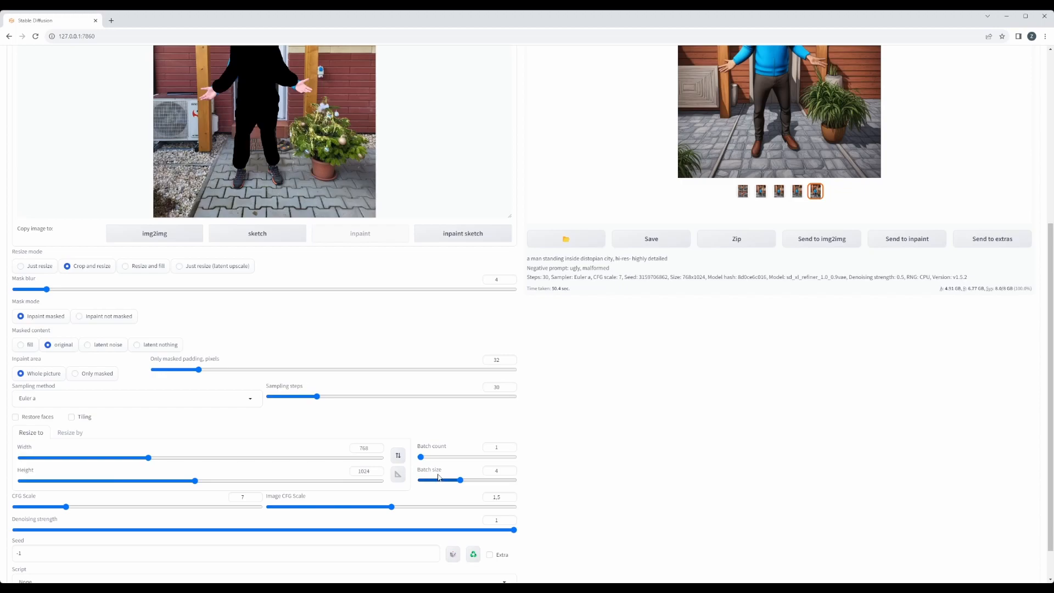
scroll(362, 468, "down", 1)
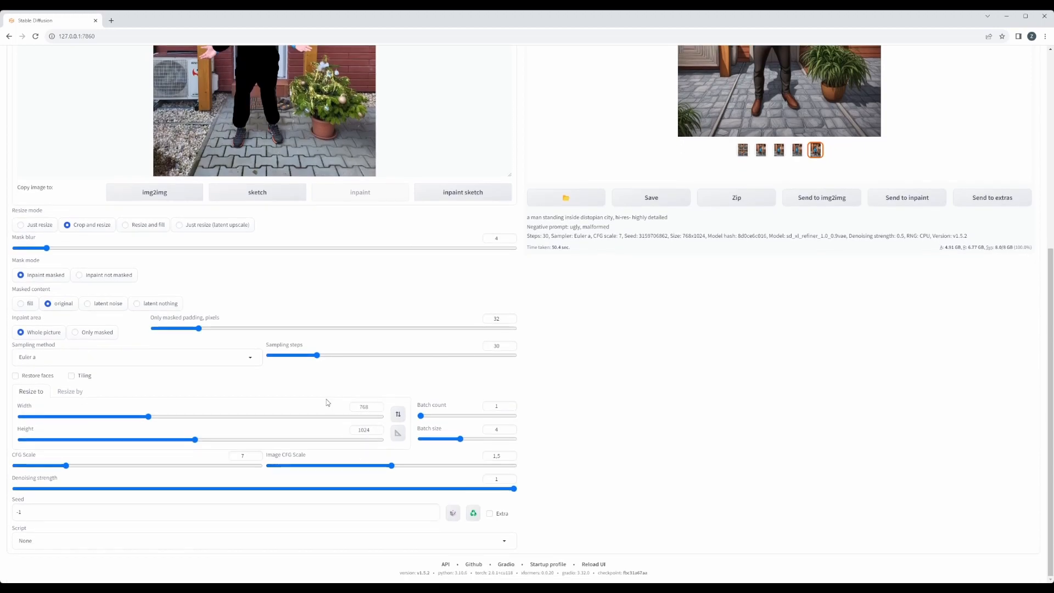
left_click_drag(368, 409, 358, 429)
type("512")
type("768")
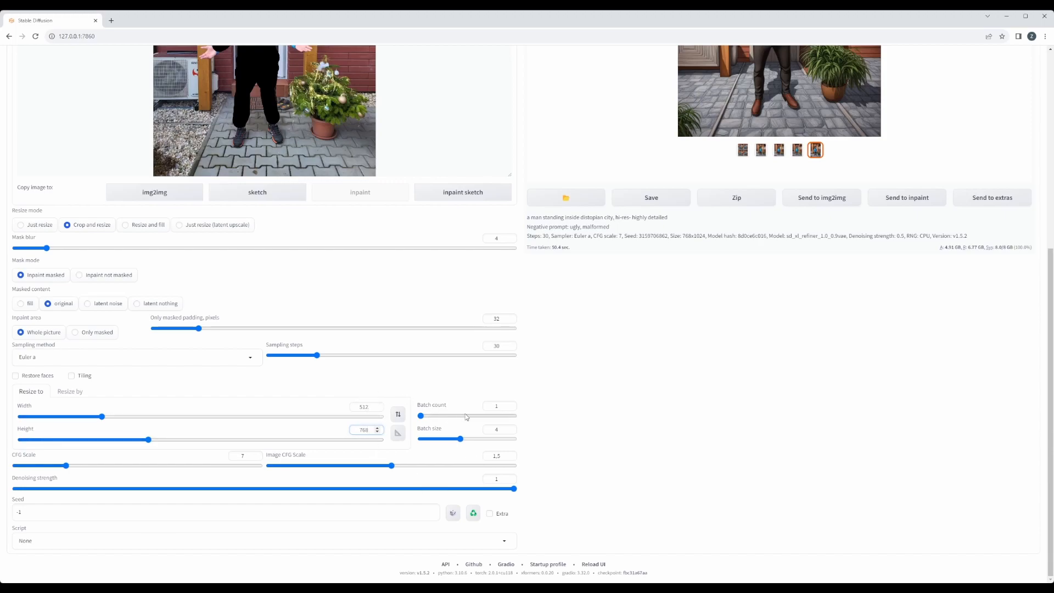
scroll(467, 417, "up", 6)
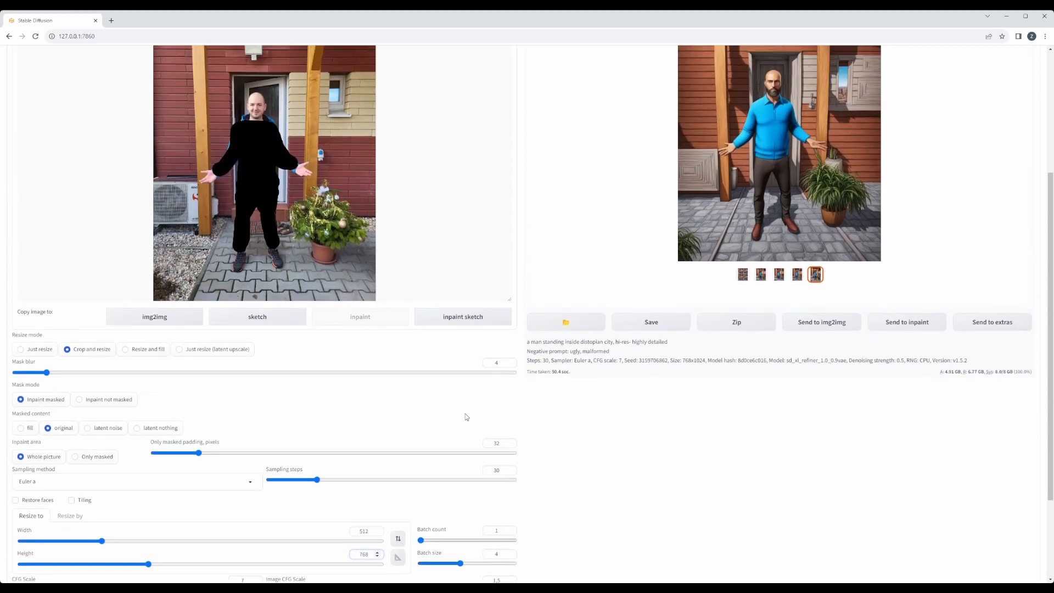
left_click(958, 126)
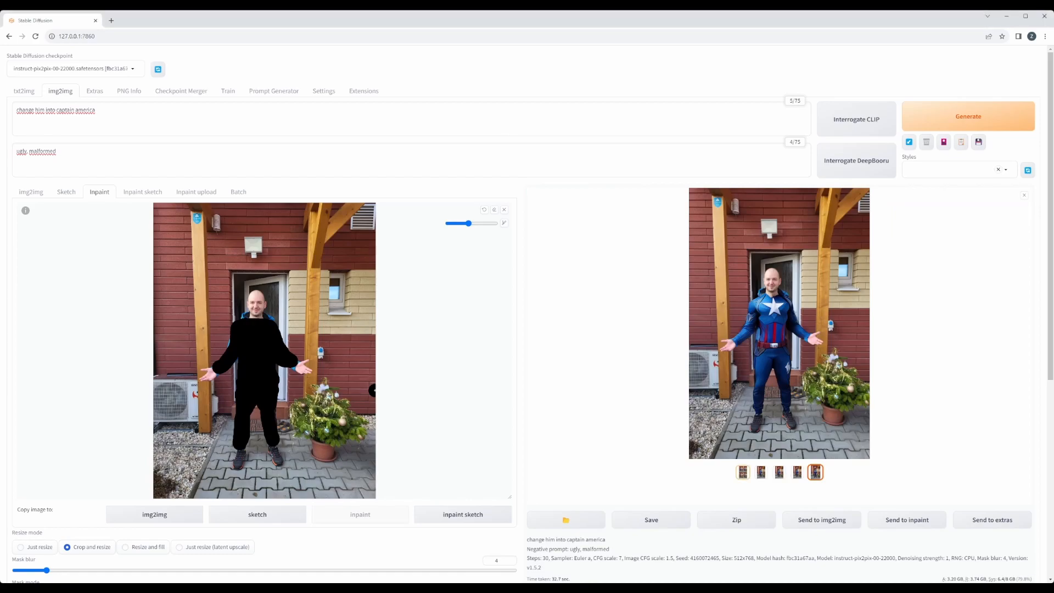
Examine the enlarged grid of Captain America results and each of the four images at full size.
left_click(742, 472)
left_click(767, 317)
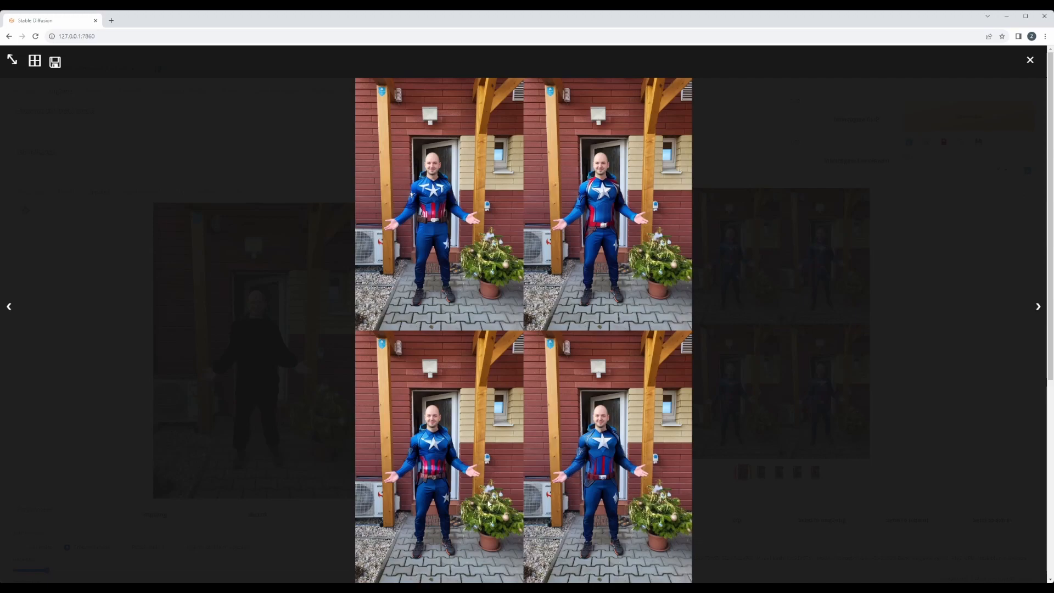
left_click(847, 487)
left_click(761, 472)
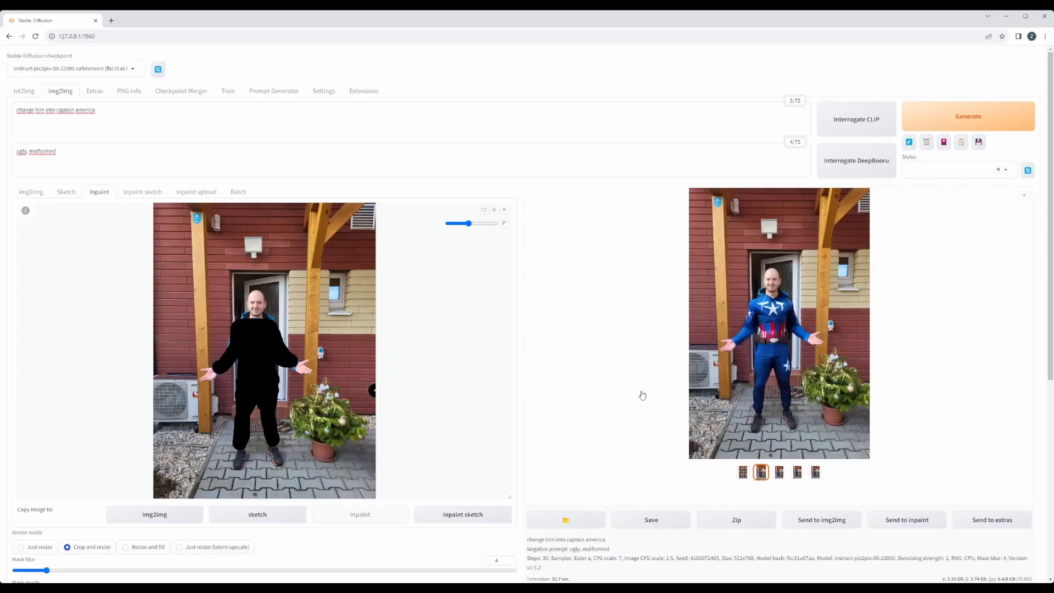
left_click(738, 349)
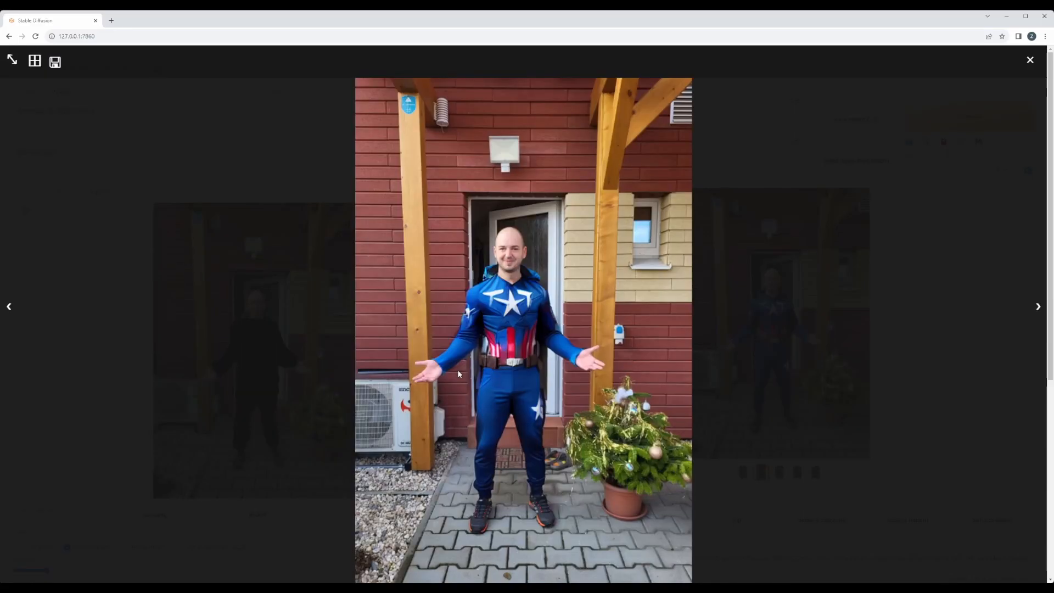
key("Right")
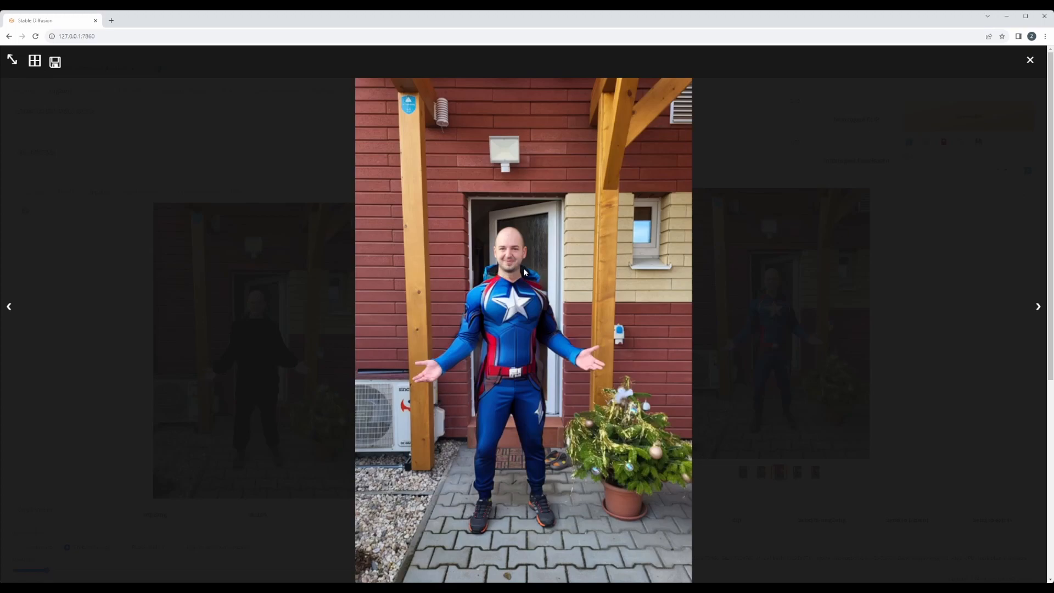
key("Right")
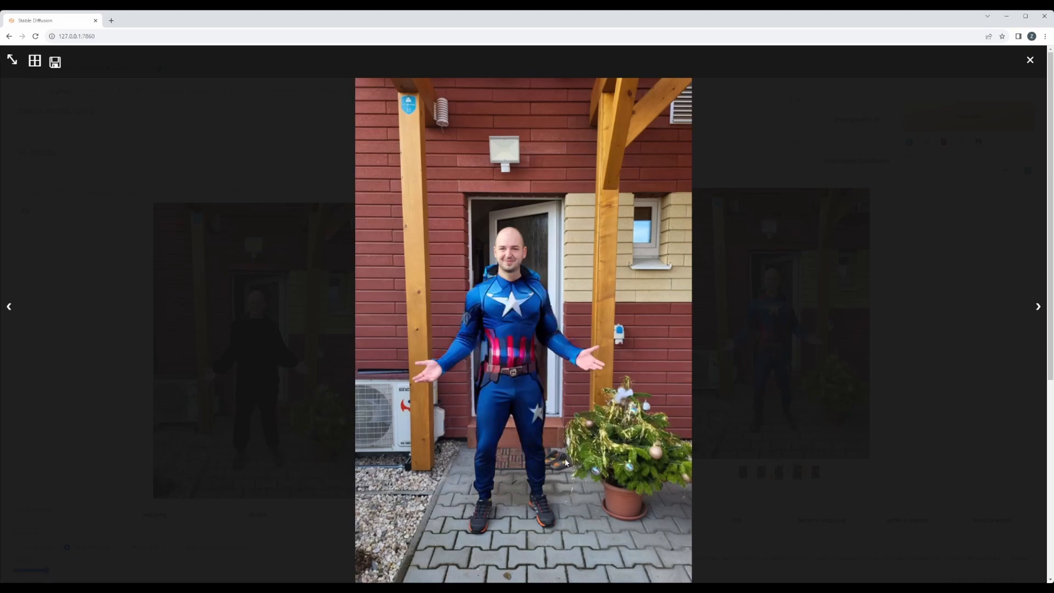
key("Right")
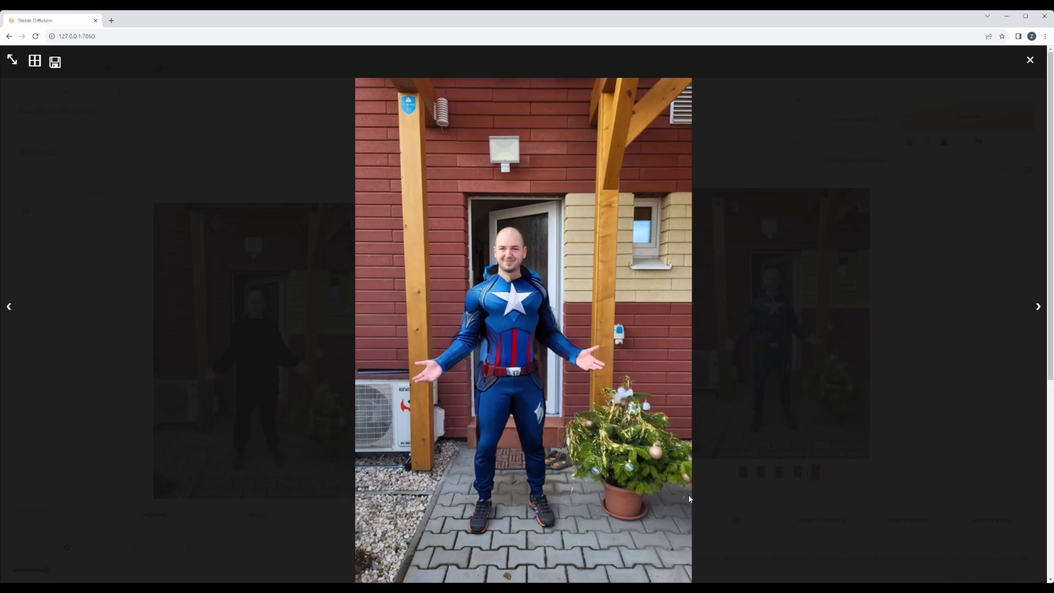
left_click(742, 526)
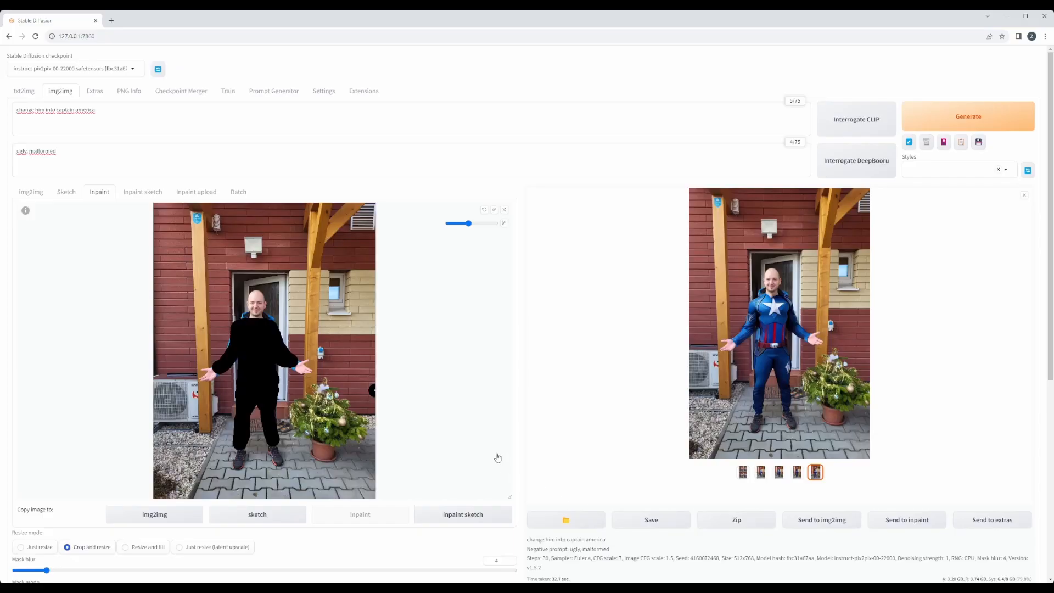
Remove the masked inpaint photo and the img2img source photo, and load the man's close-up portrait into img2img.
scroll(409, 402, "down", 3)
scroll(411, 358, "up", 3)
left_click(503, 214)
left_click(31, 191)
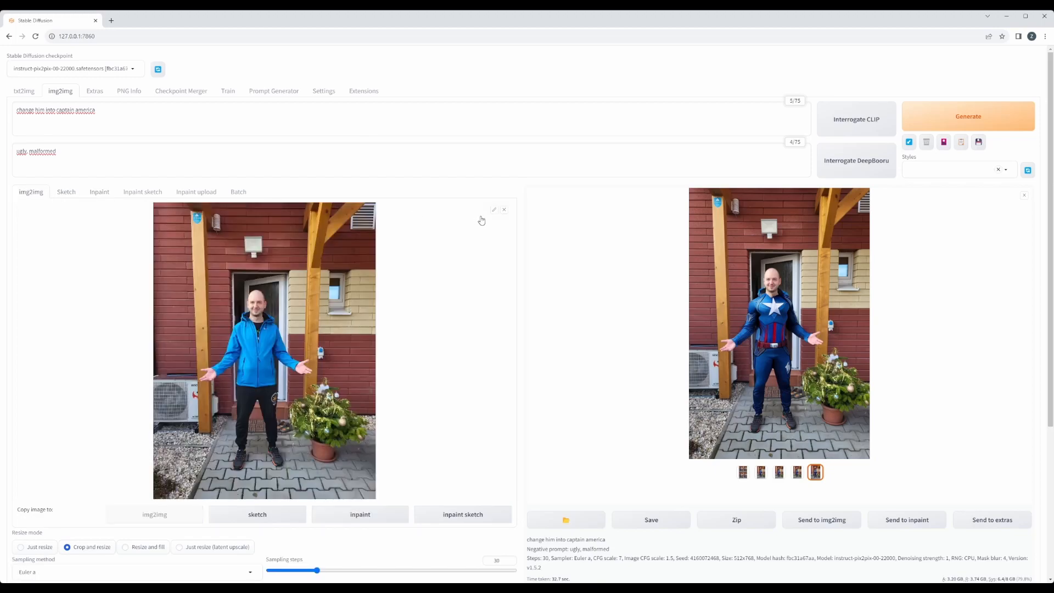
left_click(506, 212)
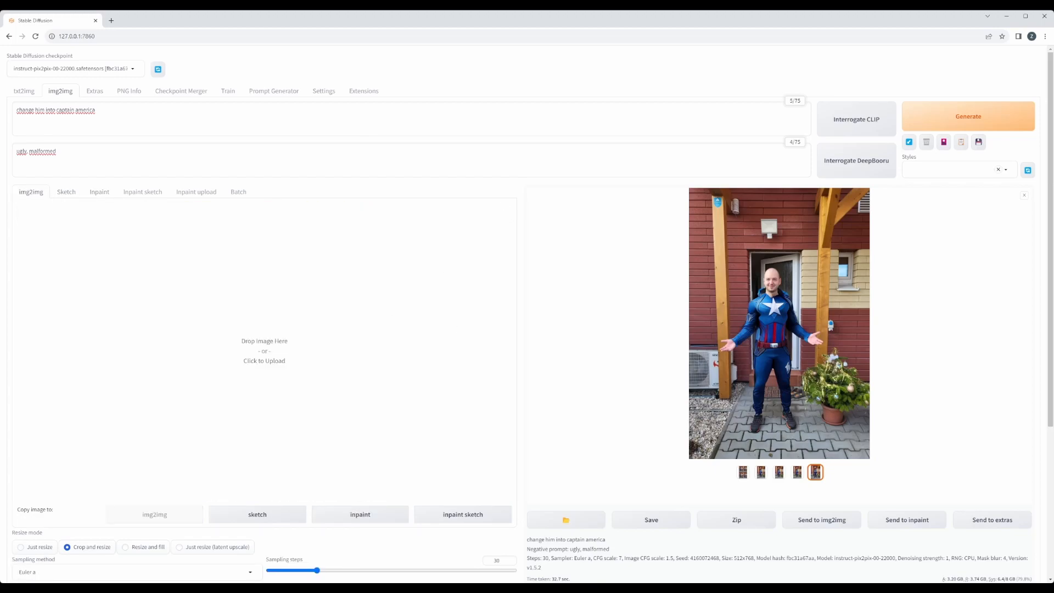
left_click_drag(0, 321, 236, 319)
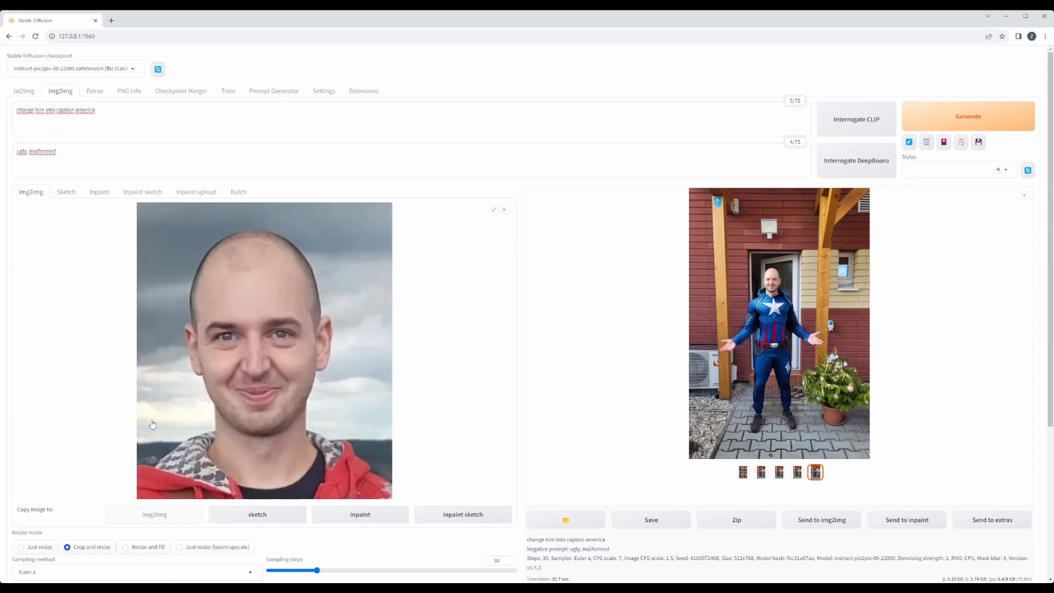
Edit the prompt to read "change him into joker".
left_click(94, 116)
key("ctrl+a")
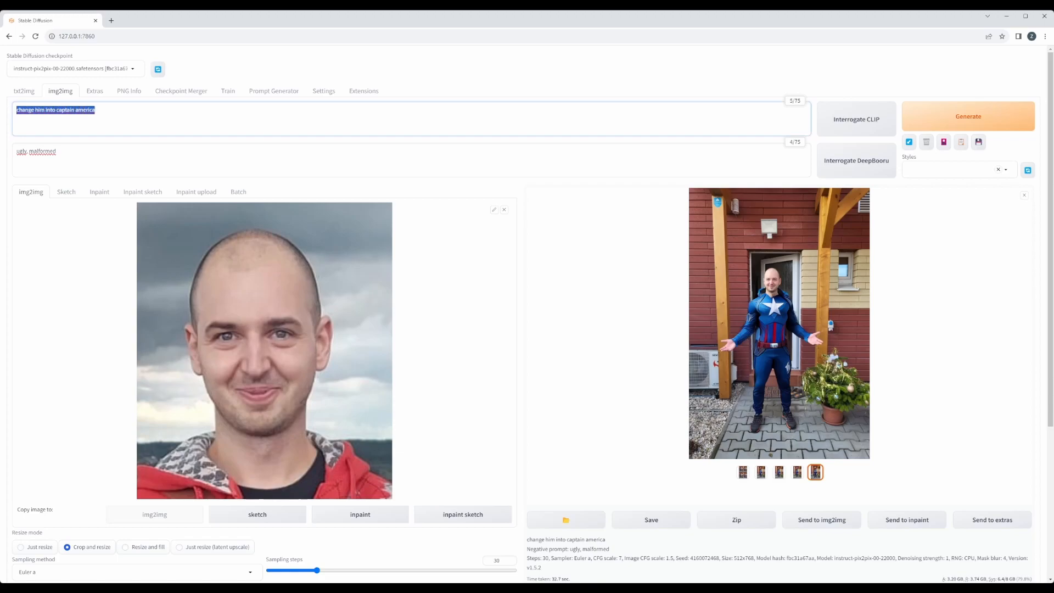
left_click(95, 107)
key("BackSpace")
key("BackSpace")
key("BackSpace")
key("BackSpace")
key("BackSpace")
key("BackSpace")
key("BackSpace")
key("BackSpace")
key("BackSpace")
key("BackSpace")
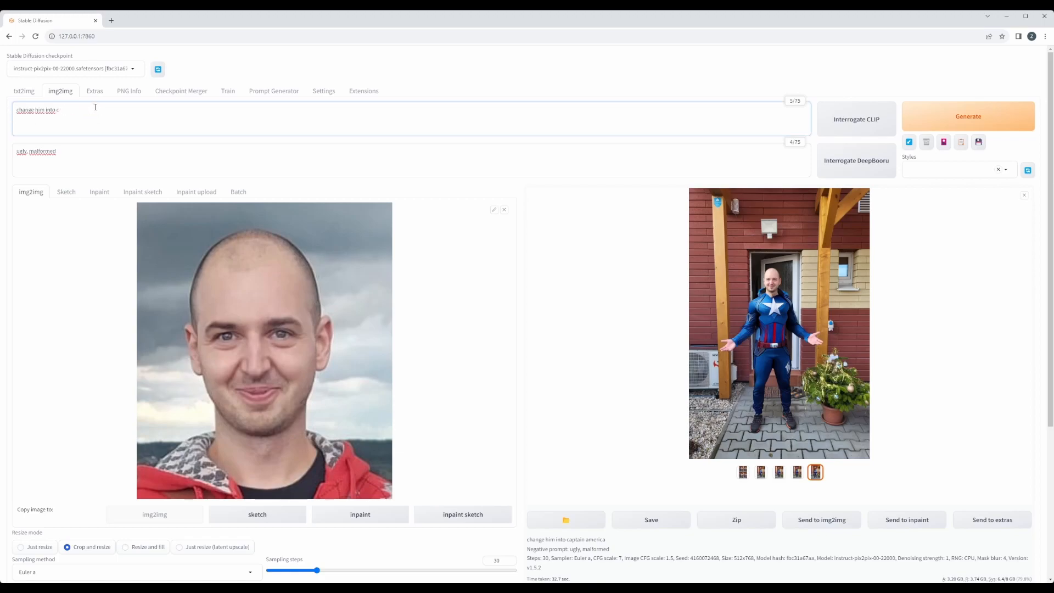
type("joker")
Match the output width and height to the portrait's own dimensions and generate the images.
scroll(148, 234, "down", 4)
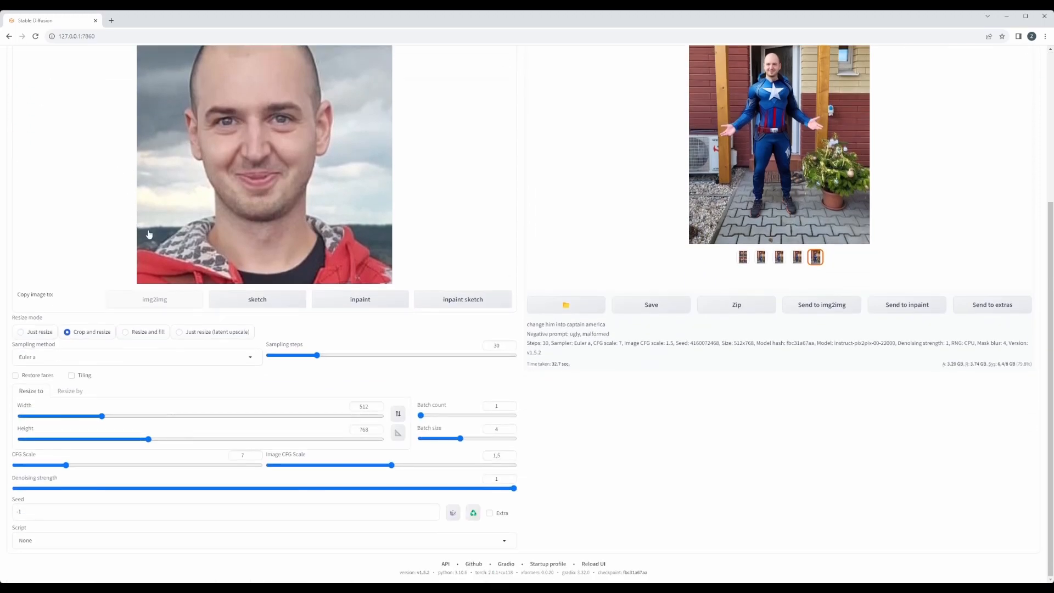
left_click(398, 433)
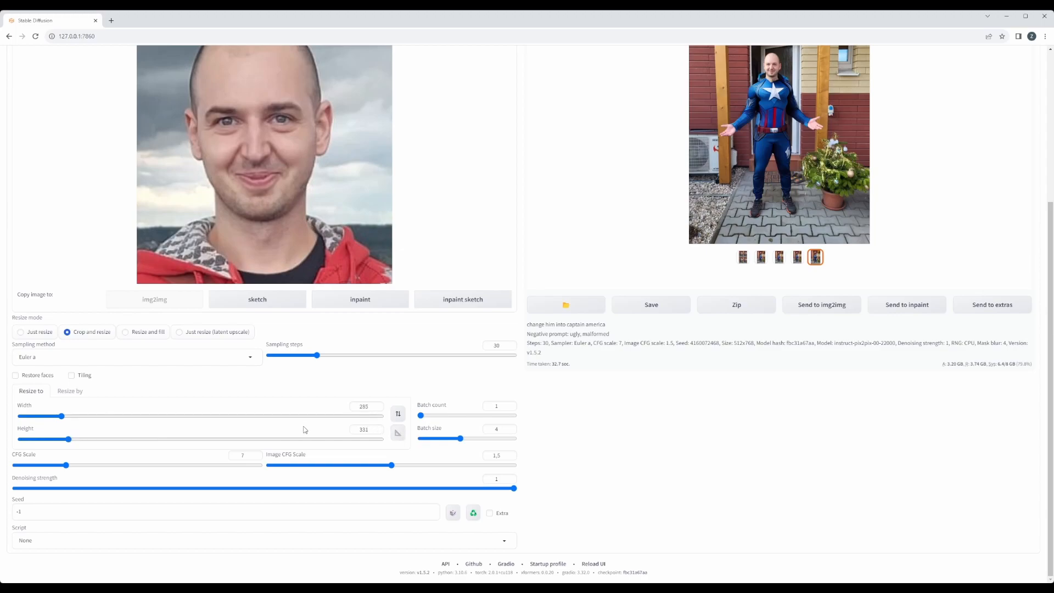
scroll(306, 427, "up", 4)
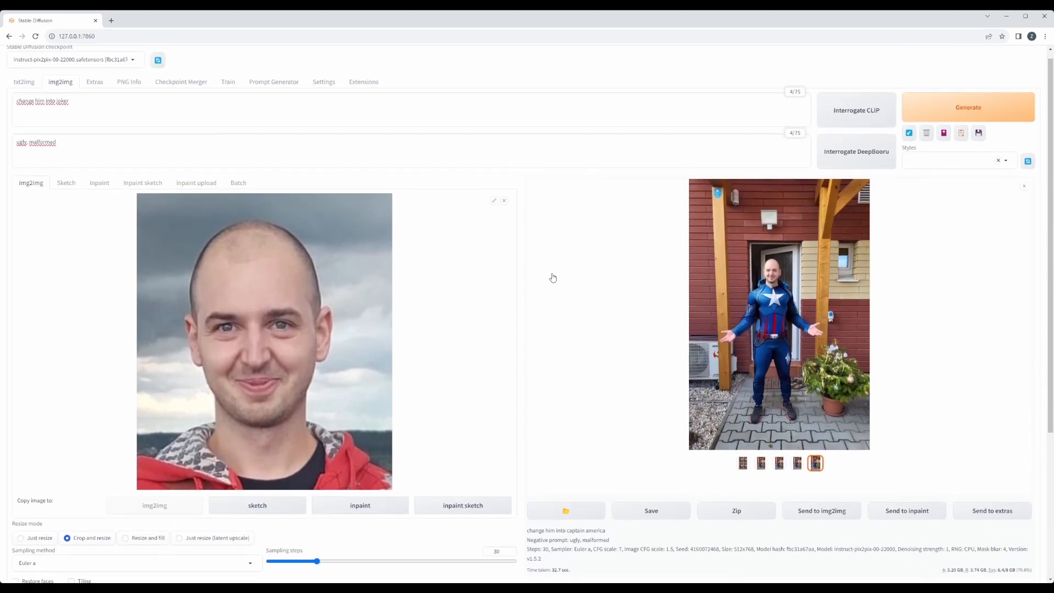
left_click(933, 115)
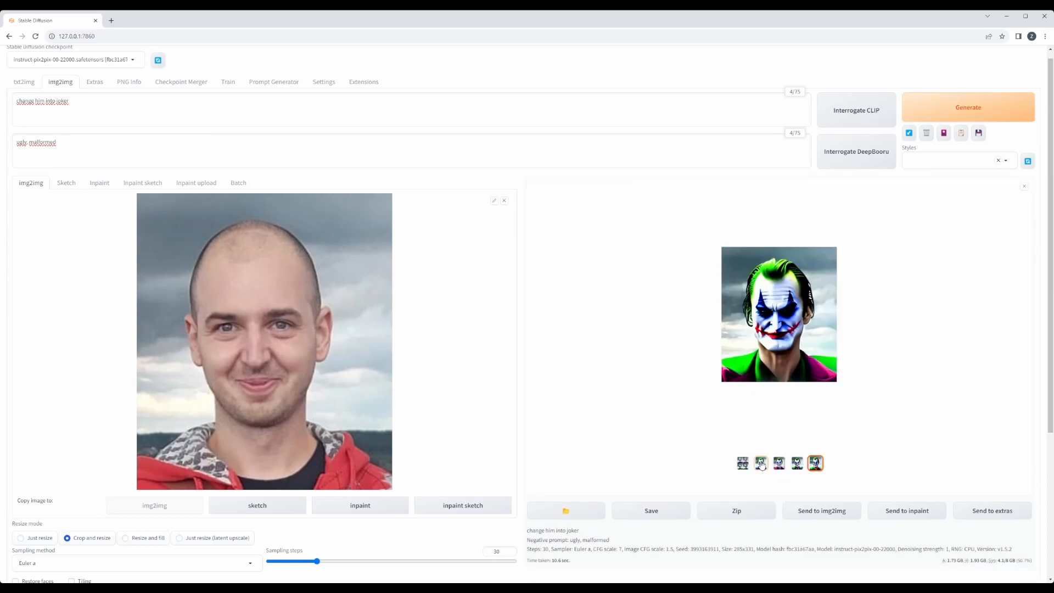
Look through the first three generated Joker portraits one after another.
left_click(761, 462)
left_click(780, 465)
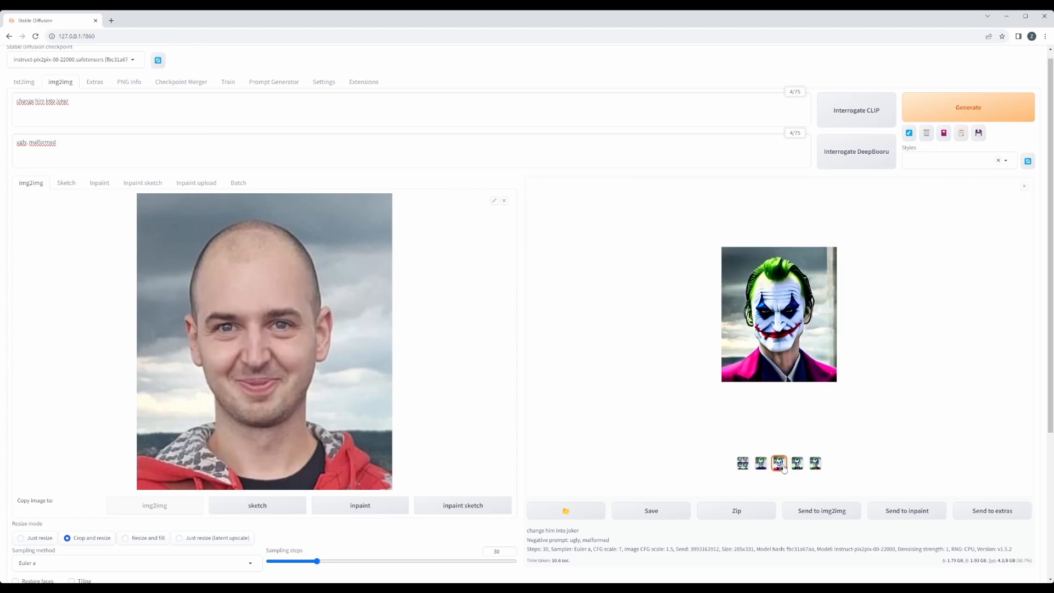
left_click(796, 464)
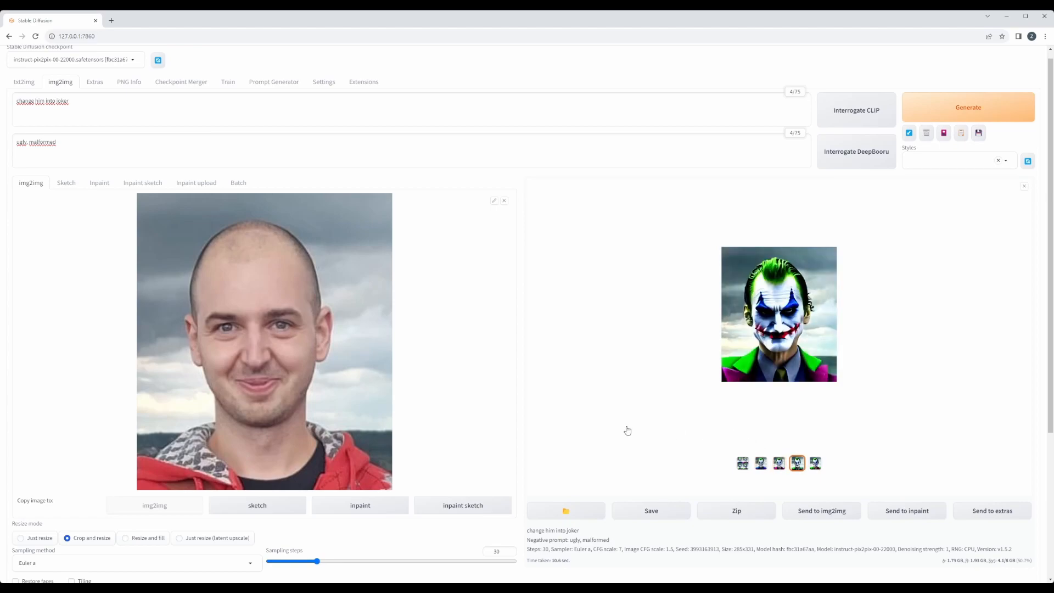
Lower the Image CFG Scale to 1.15 for the Joker portrait.
scroll(628, 431, "down", 4)
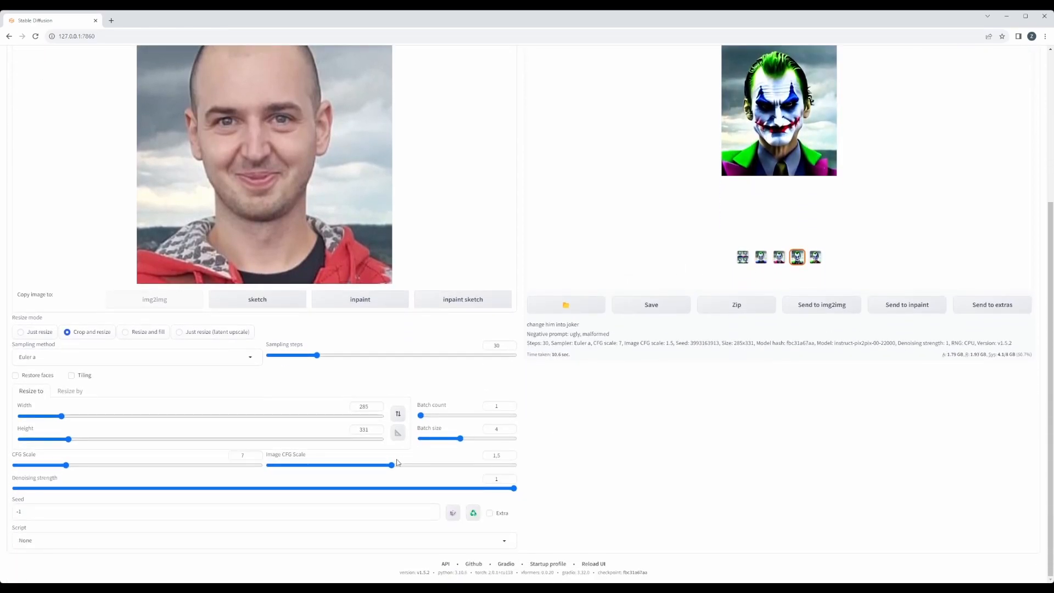
left_click_drag(393, 468, 364, 467)
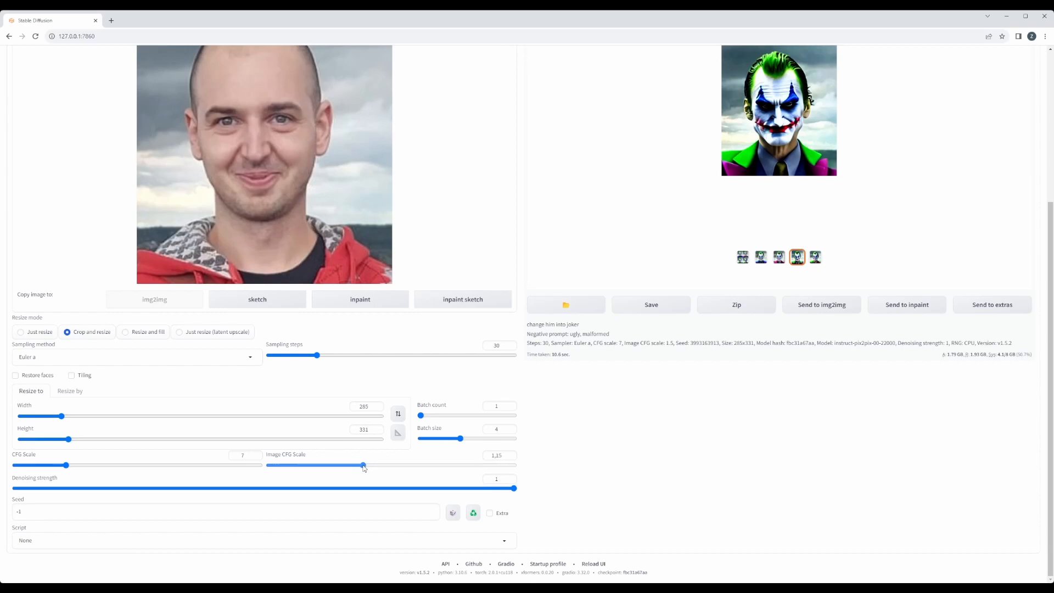
scroll(637, 468, "up", 4)
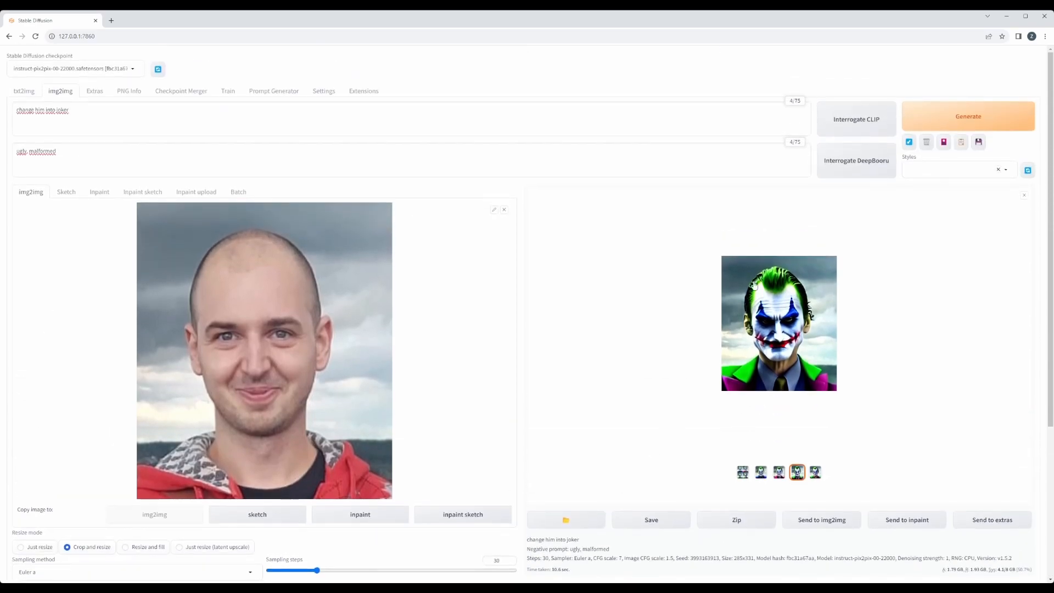
Generate the Joker portraits, and generate them again with the Denoising strength lowered to 0.8.
left_click(968, 126)
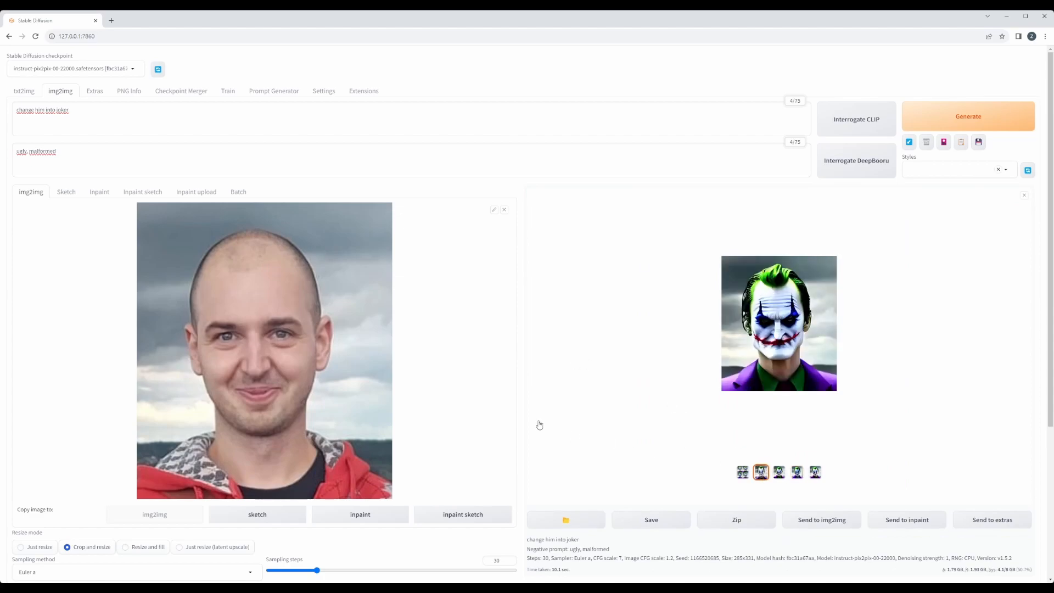
scroll(539, 425, "down", 4)
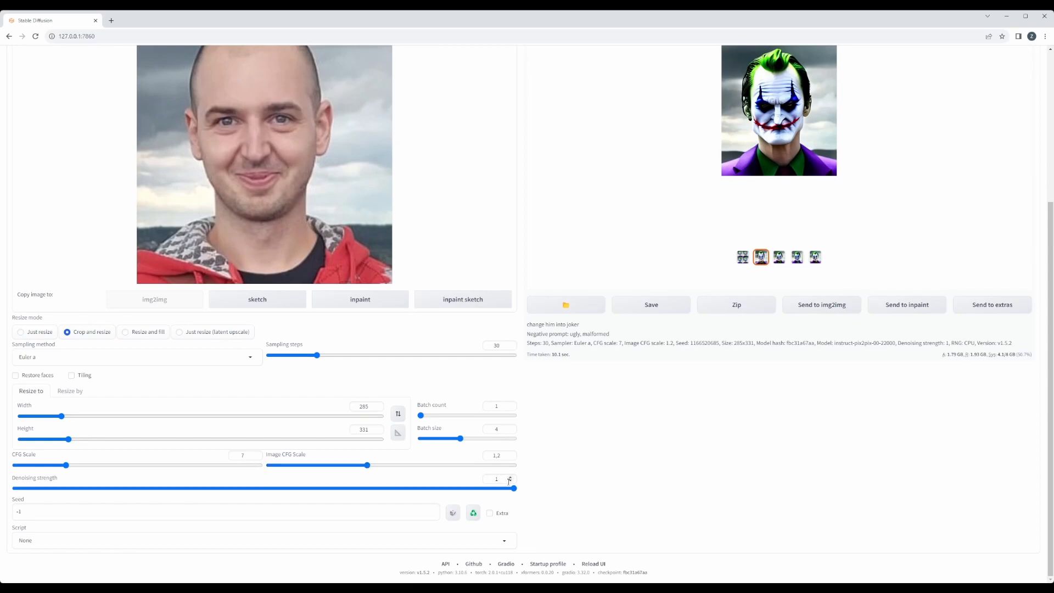
left_click_drag(514, 488, 421, 490)
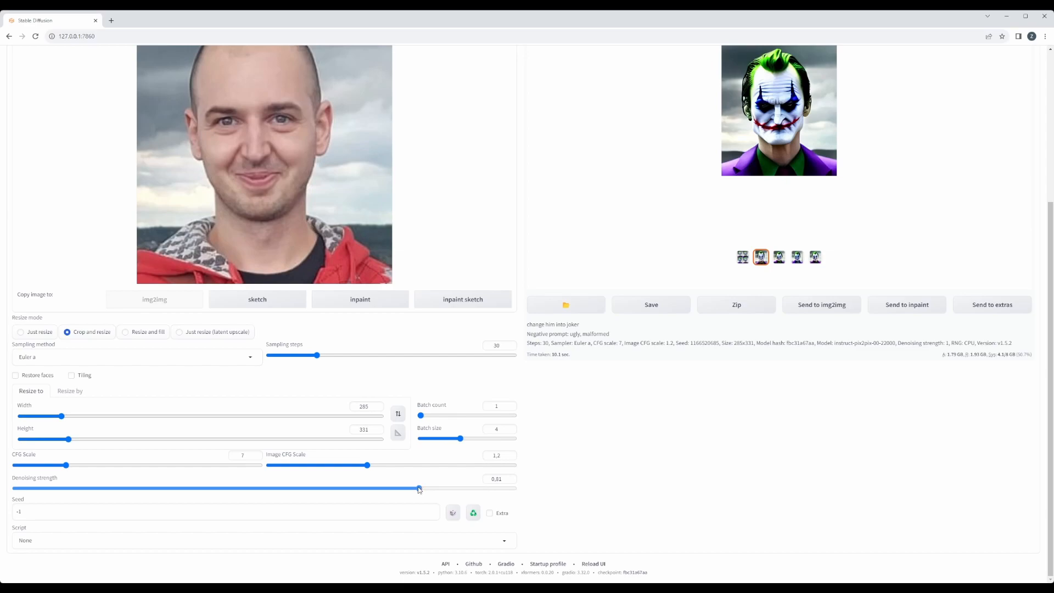
scroll(692, 446, "up", 4)
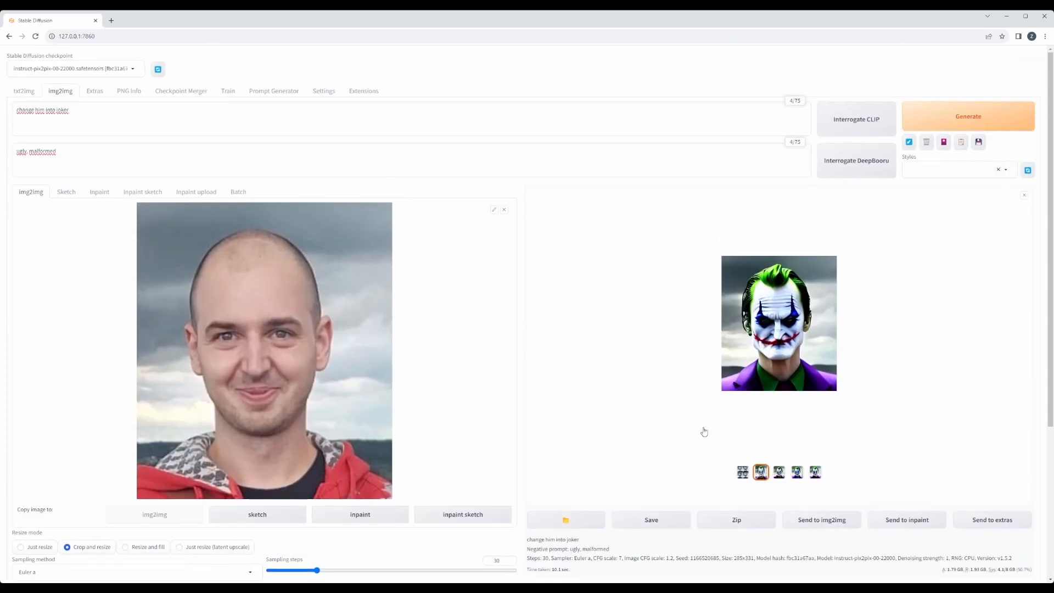
left_click(953, 117)
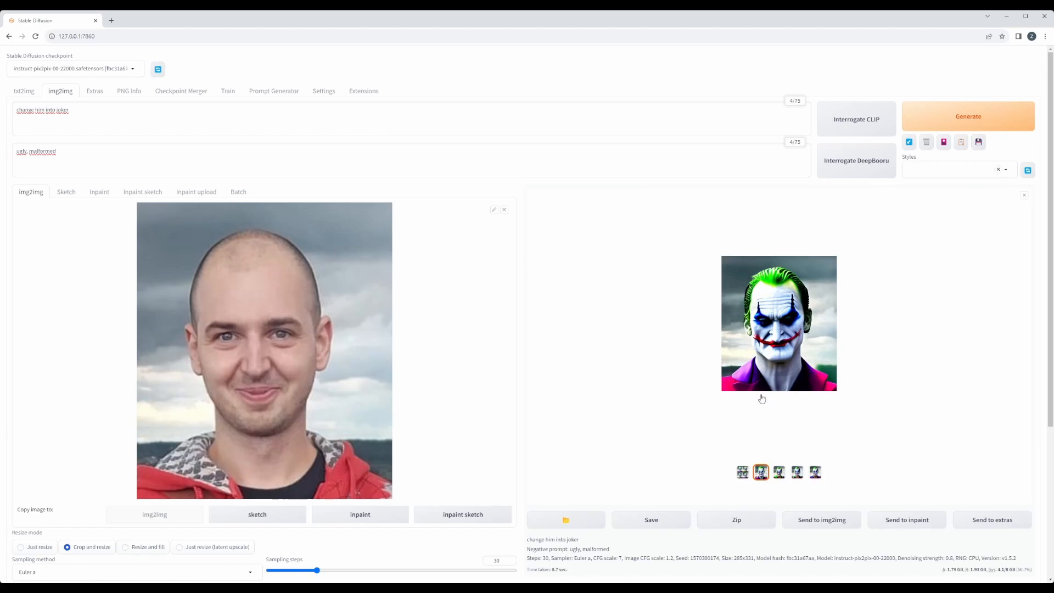
left_click(783, 478)
Lower the Denoising strength to 0.6 and generate a new batch of Joker portraits.
scroll(696, 440, "down", 4)
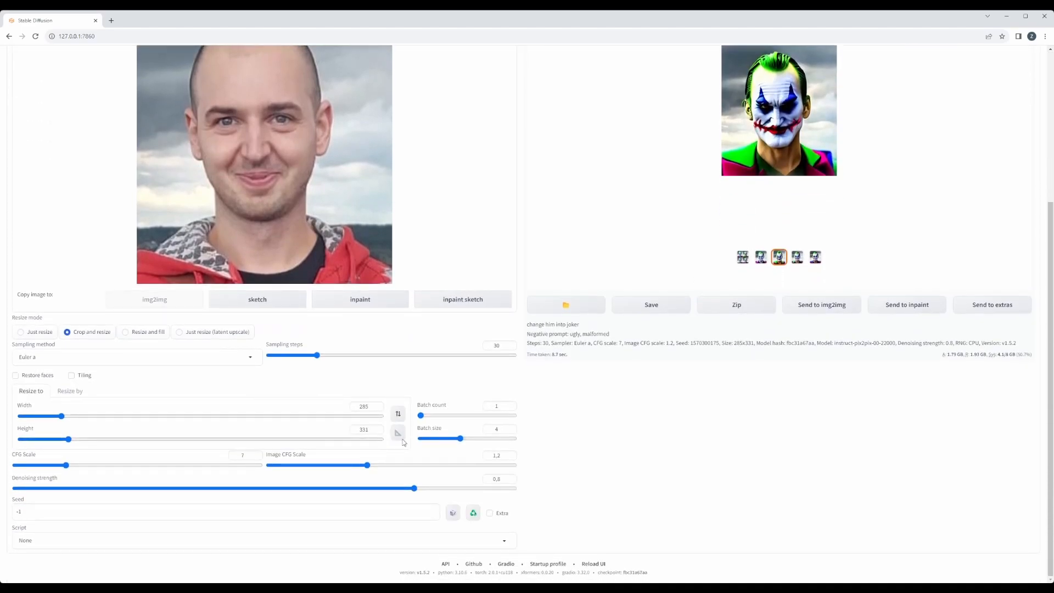
left_click_drag(416, 490, 314, 488)
scroll(666, 465, "up", 4)
left_click(944, 117)
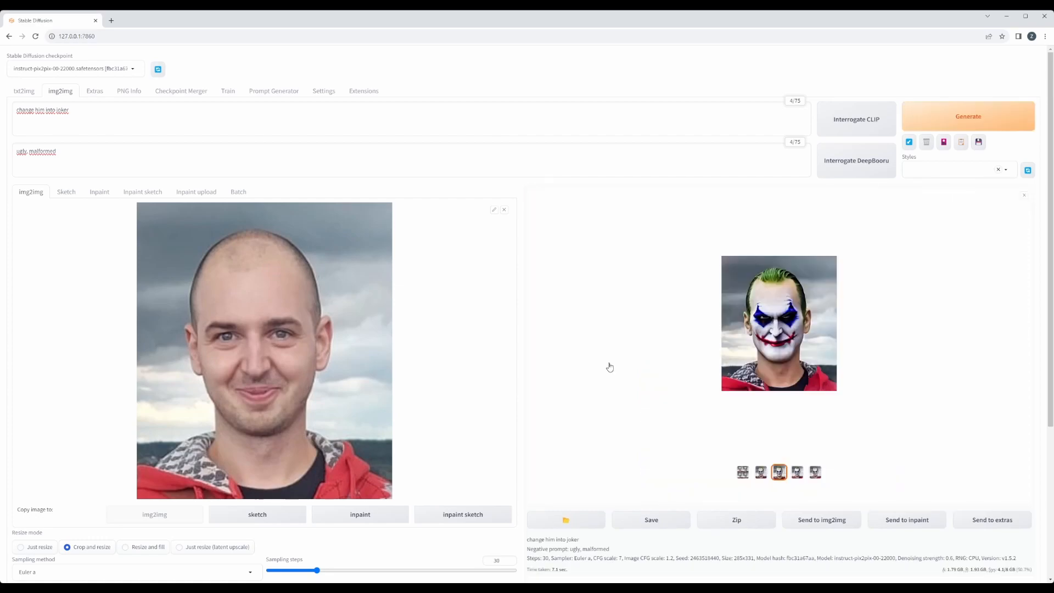
Look through the portraits generated at 0.6 denoising and view the last one enlarged.
left_click(797, 473)
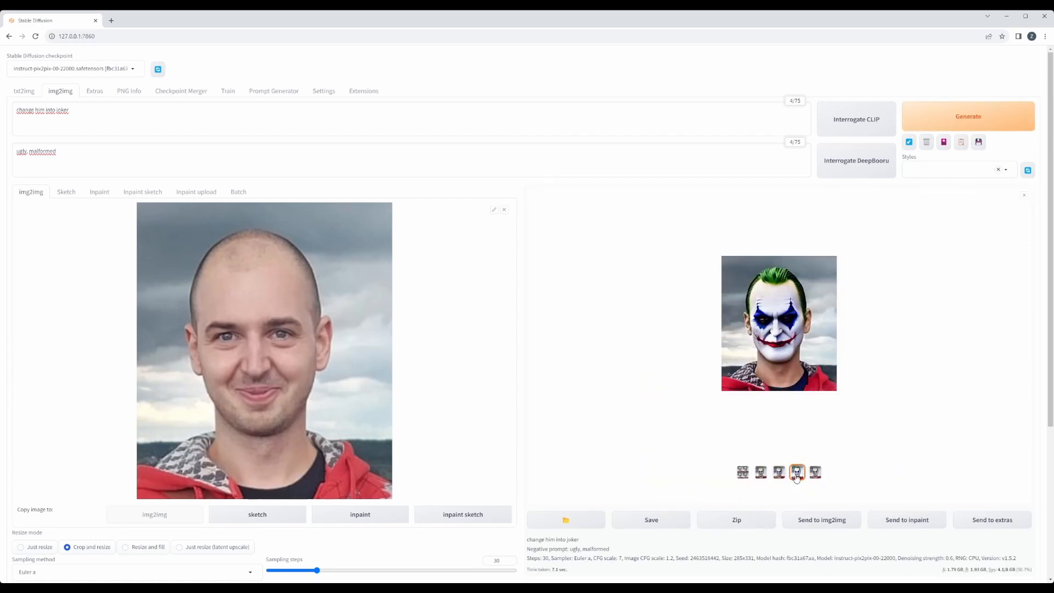
left_click(813, 473)
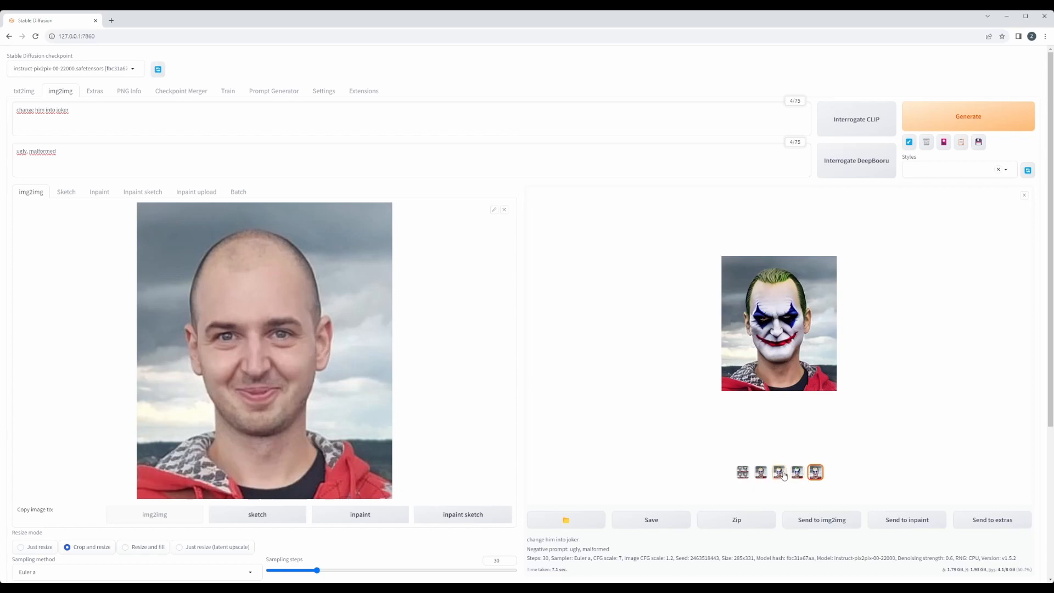
left_click(767, 339)
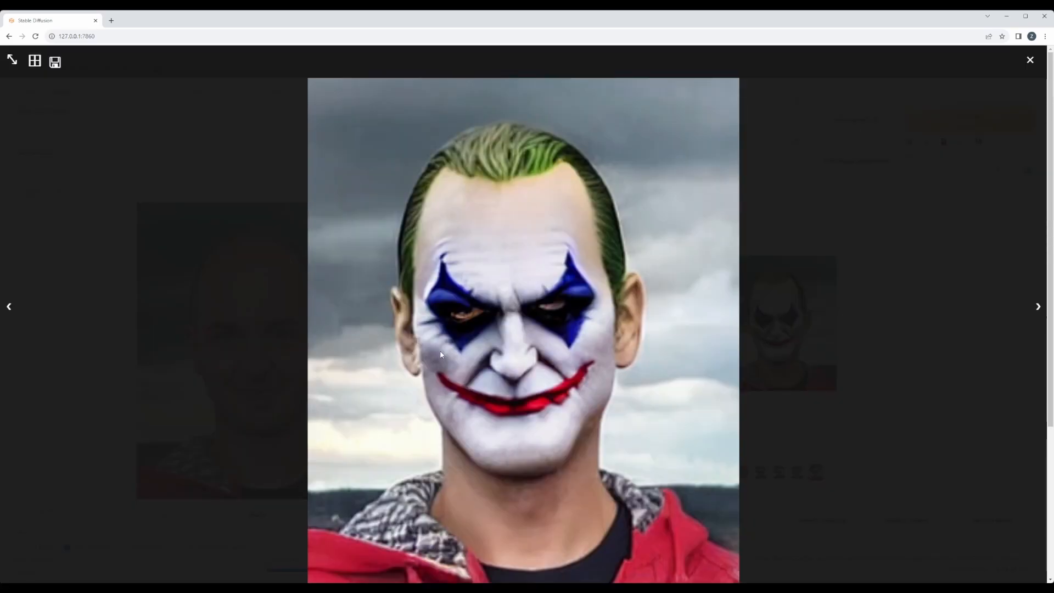
left_click(1028, 61)
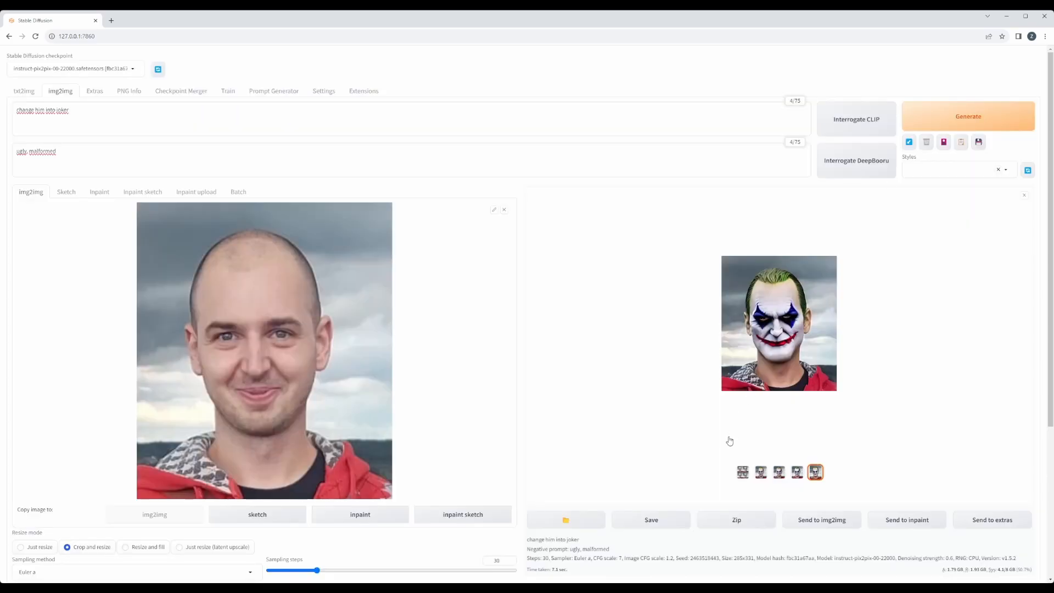
left_click(760, 472)
Set the Denoising strength to 1 and the Image CFG Scale to 2.3, and generate the portraits again.
scroll(669, 407, "down", 3)
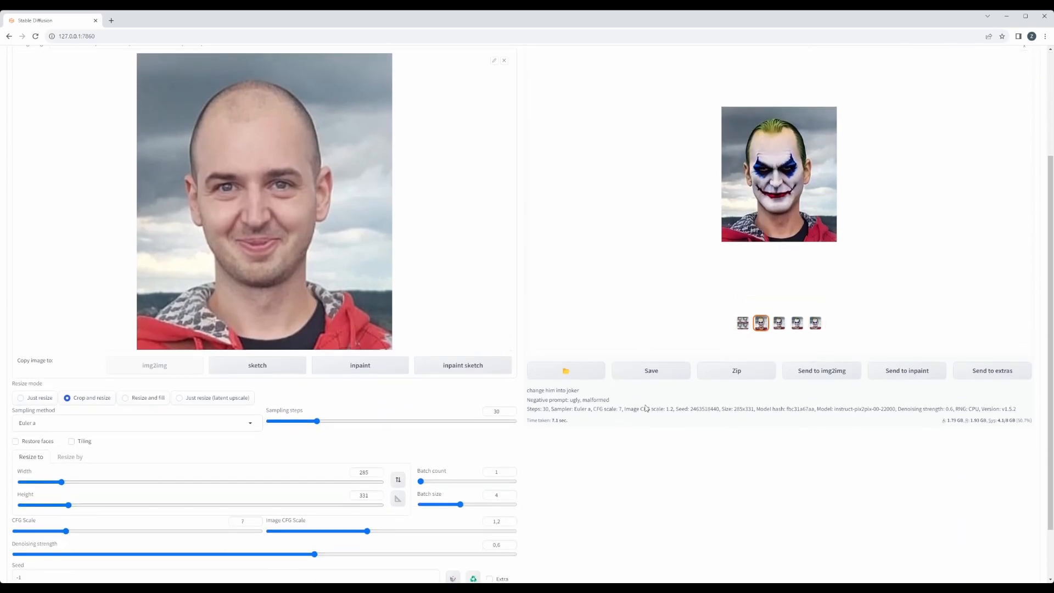
left_click_drag(317, 540, 515, 539)
left_click_drag(367, 515, 456, 516)
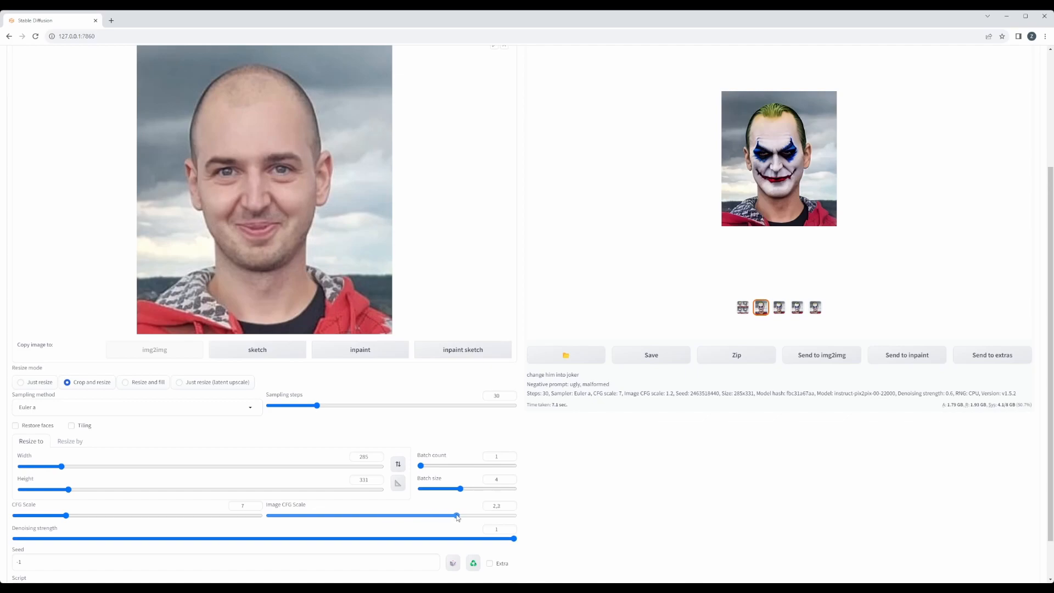
scroll(675, 463, "up", 3)
left_click(963, 115)
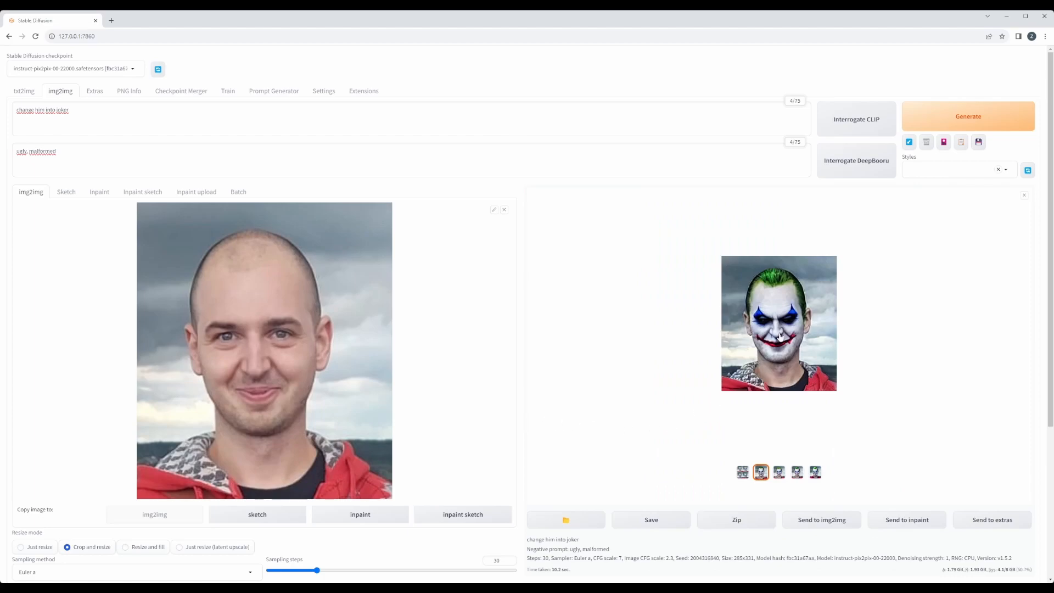
Look through the portraits generated at Image CFG Scale 2.3, viewing the second and the last one enlarged.
left_click(779, 473)
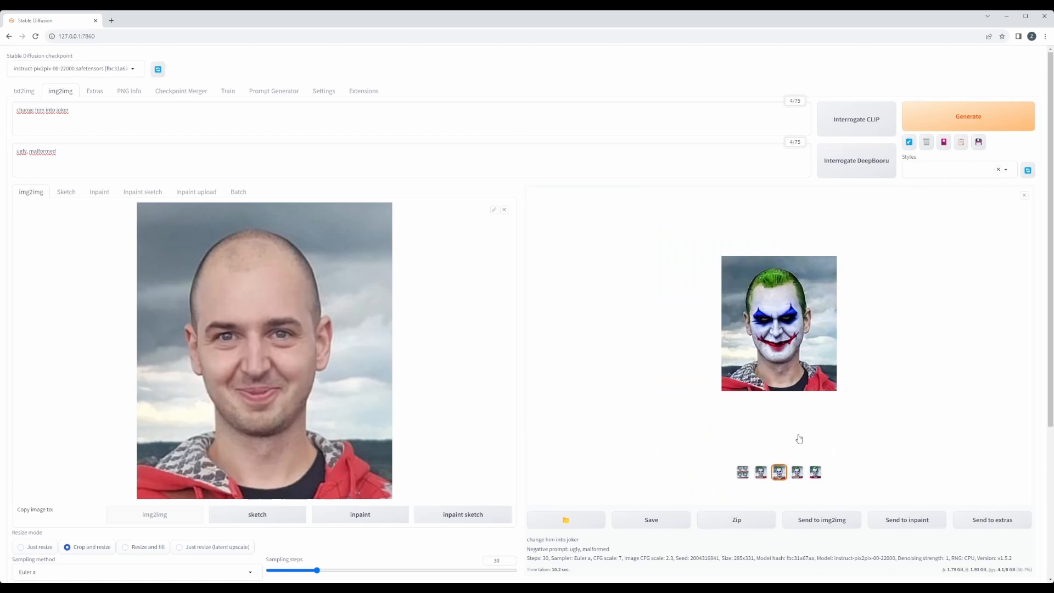
left_click(773, 336)
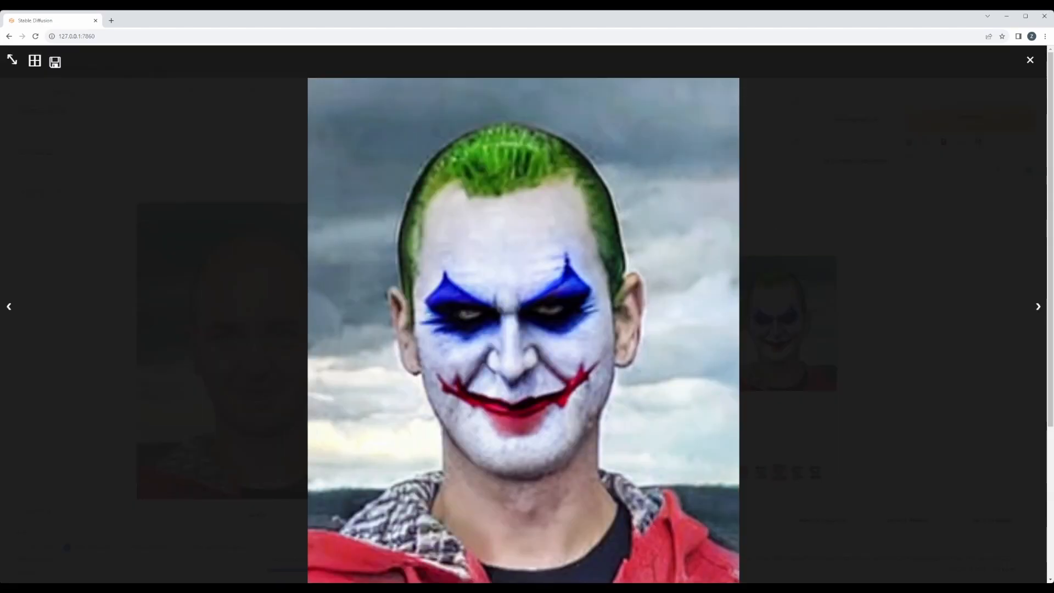
left_click(716, 474)
left_click(797, 472)
left_click(815, 472)
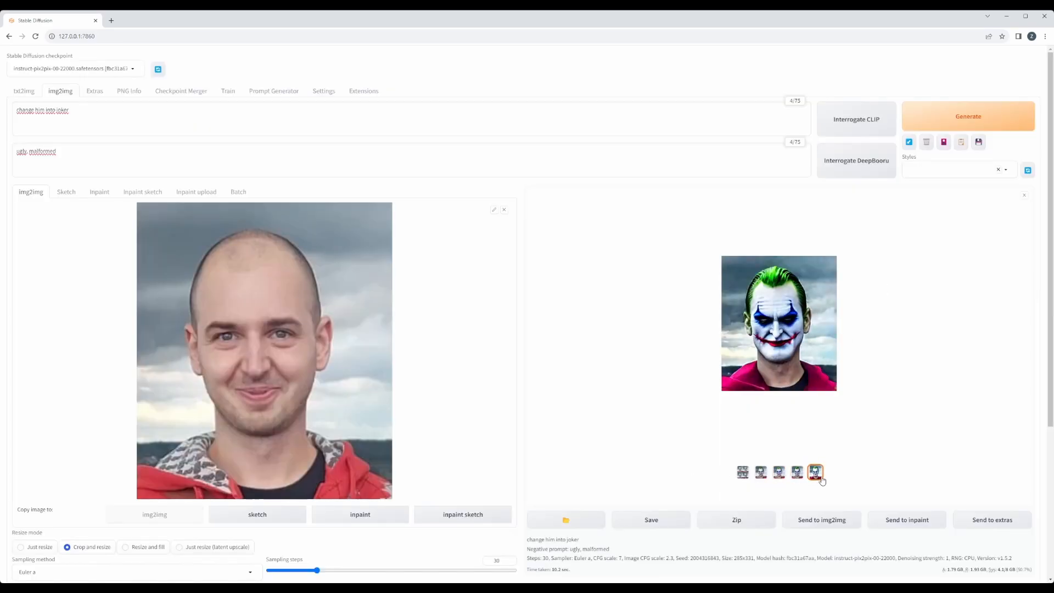
left_click(780, 337)
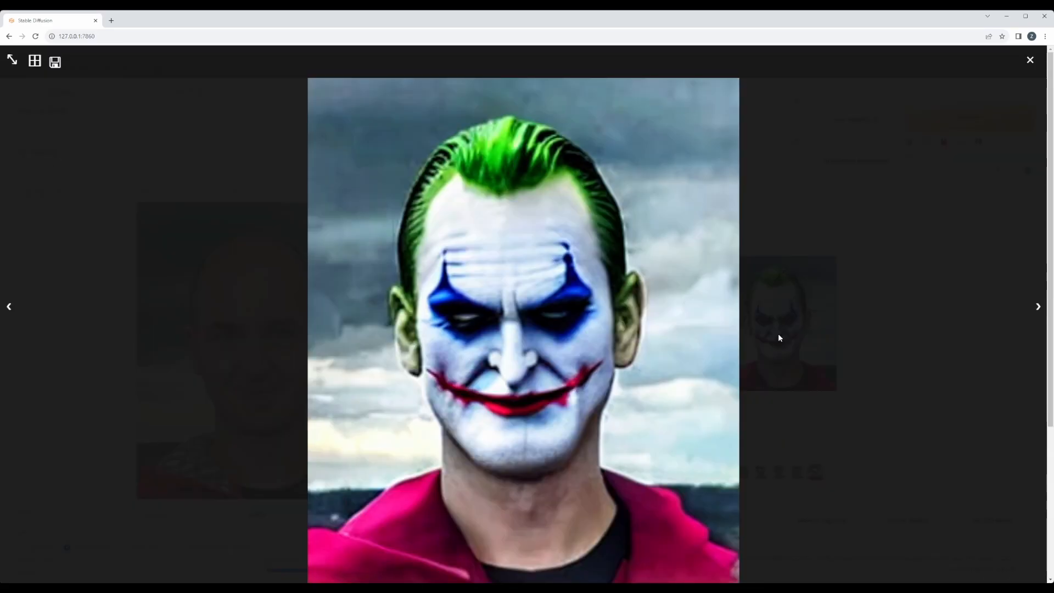
left_click(1030, 59)
Replace the img2img source portrait with the full-body photo of the man in the red jacket.
scroll(314, 345, "down", 2)
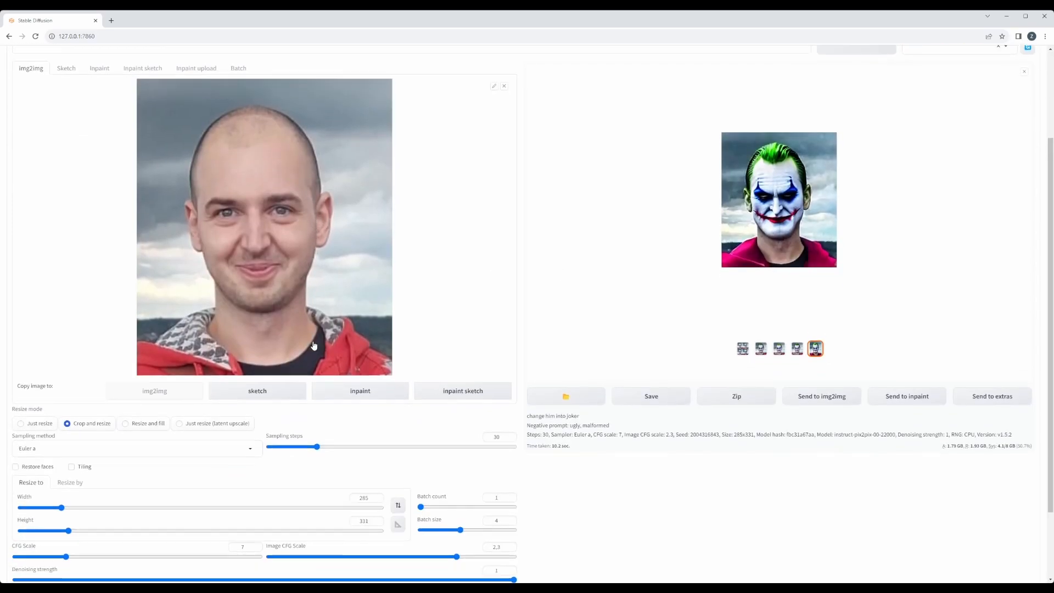
scroll(501, 174, "up", 2)
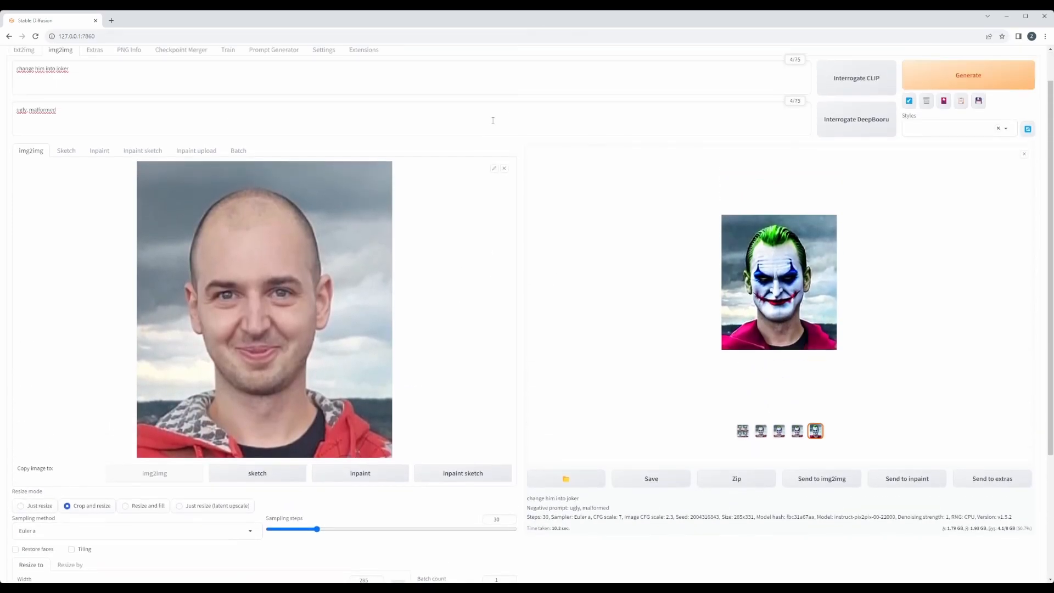
left_click(505, 170)
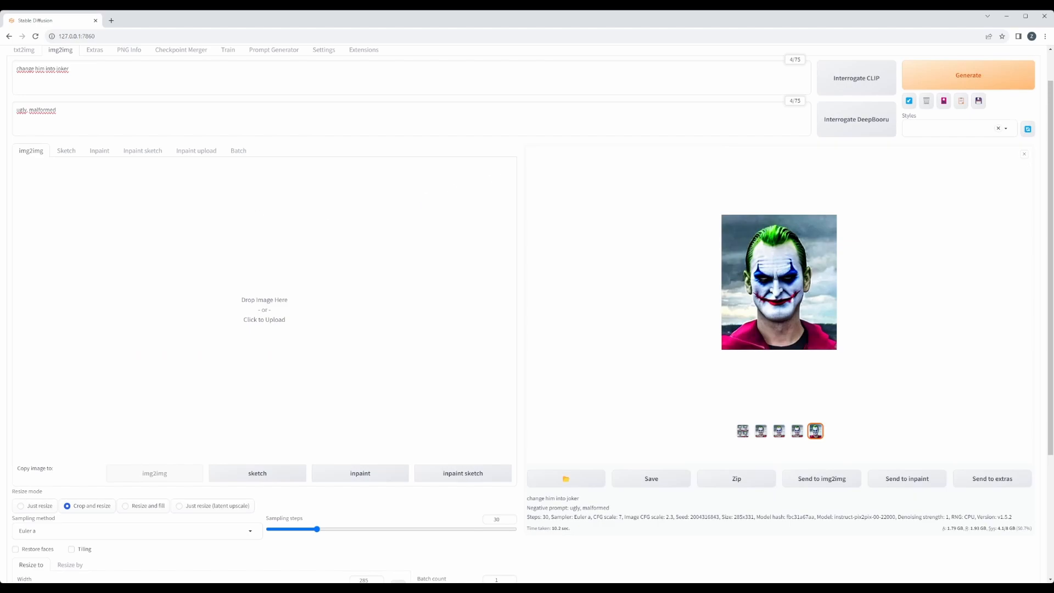
double_click(153, 306)
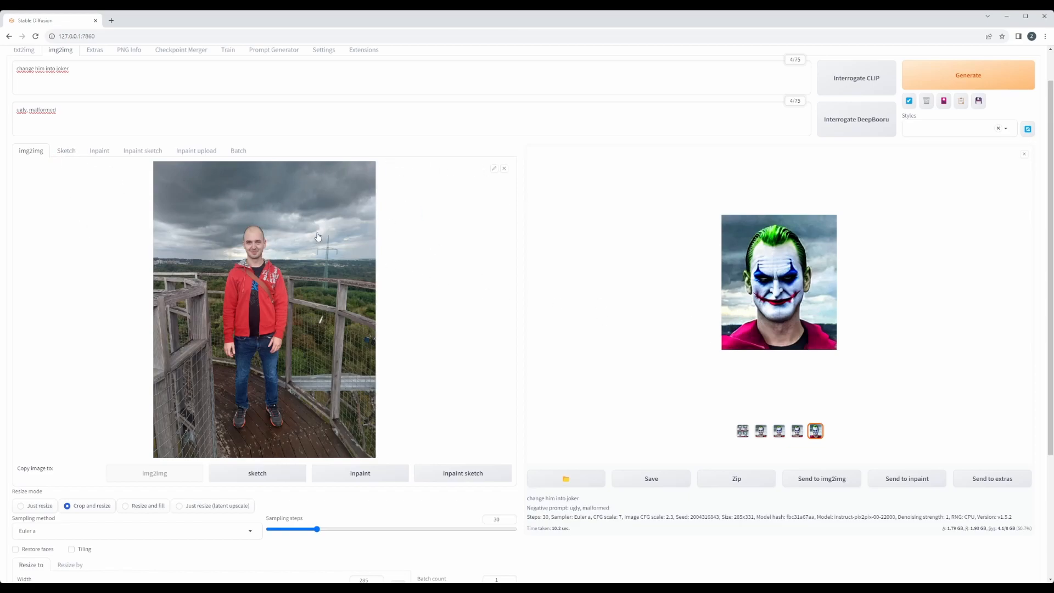
Clear the negative prompt and replace the prompt with "a cloud".
scroll(318, 237, "down", 2)
scroll(318, 237, "up", 3)
left_click(75, 151)
left_click_drag(76, 151, 4, 155)
key("BackSpace")
left_click(93, 106)
left_click_drag(92, 106, 2, 113)
key("BackSpace")
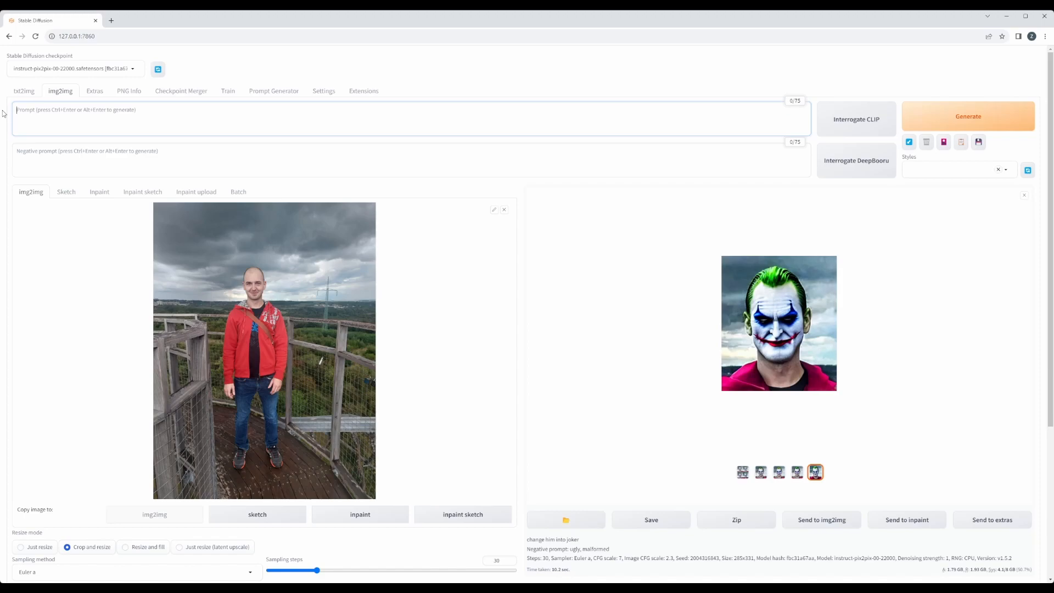
type("a cloud")
Choose the Poor man's outpainting script and set the Denoising strength to 0.6.
scroll(284, 351, "down", 4)
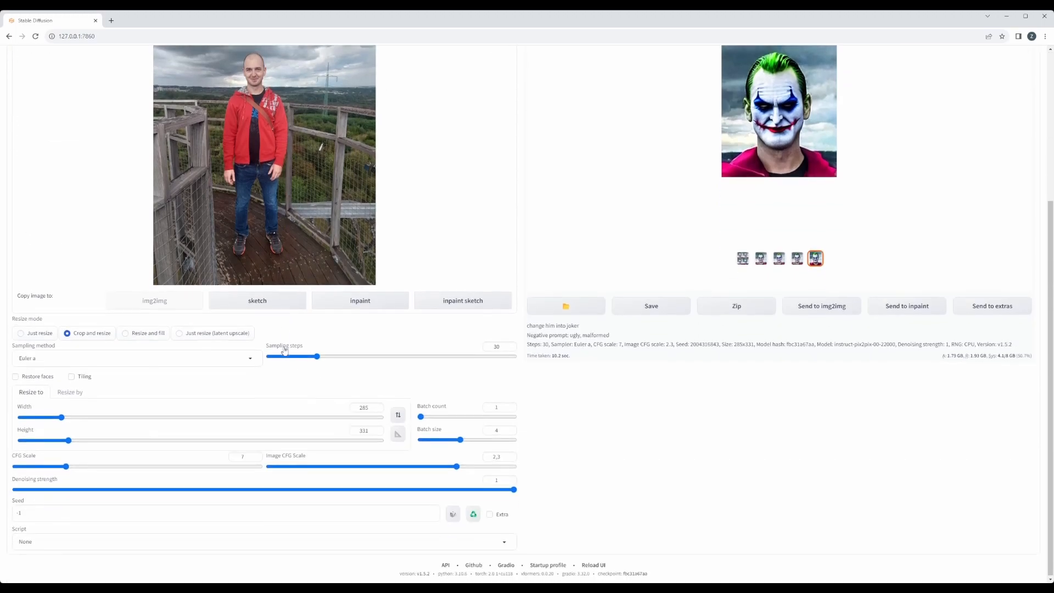
left_click(505, 542)
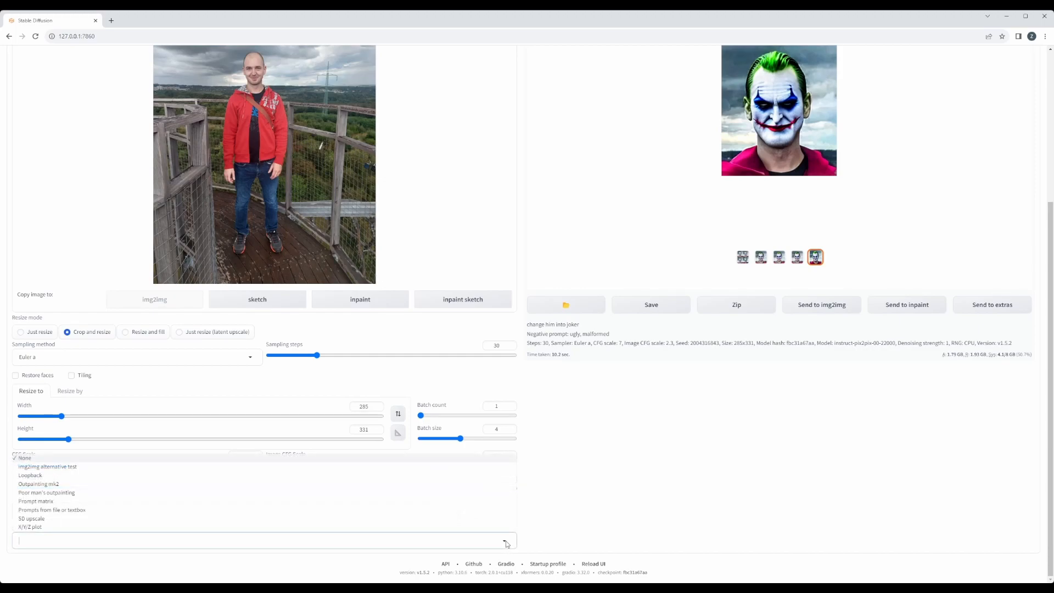
left_click(73, 492)
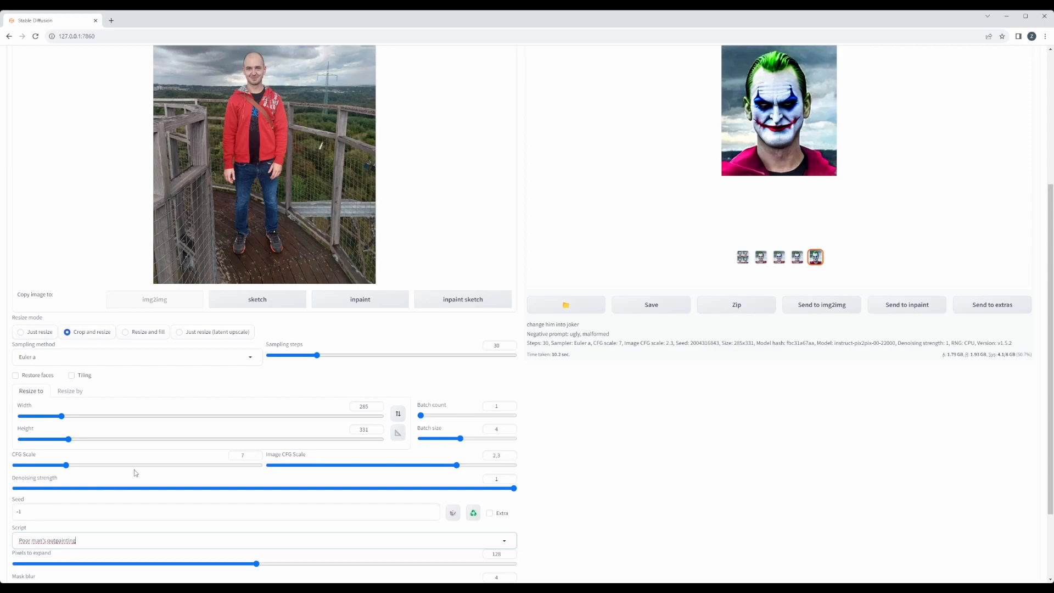
scroll(134, 473, "down", 2)
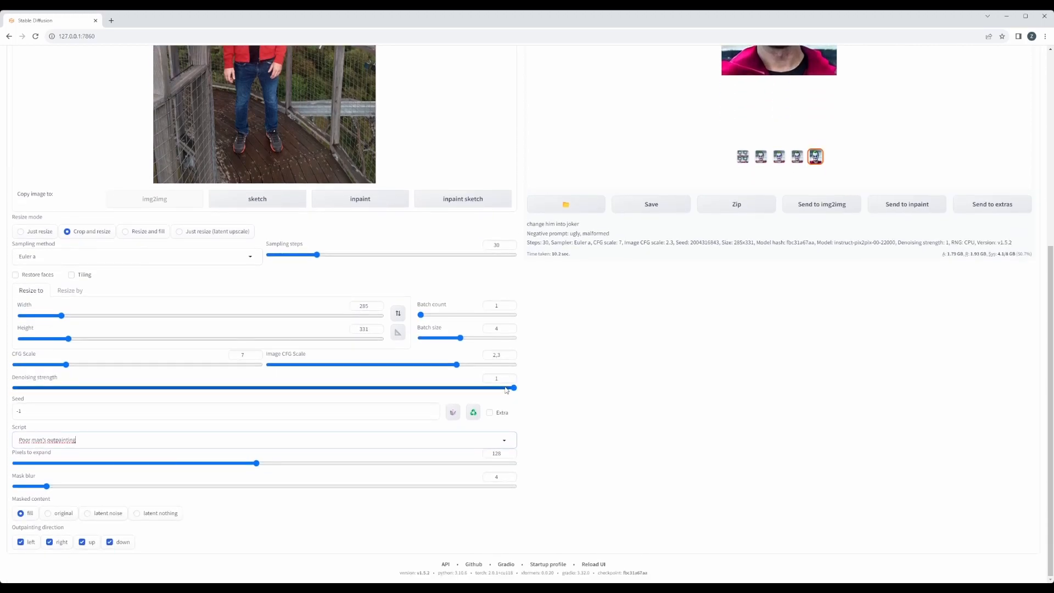
left_click_drag(506, 389, 317, 390)
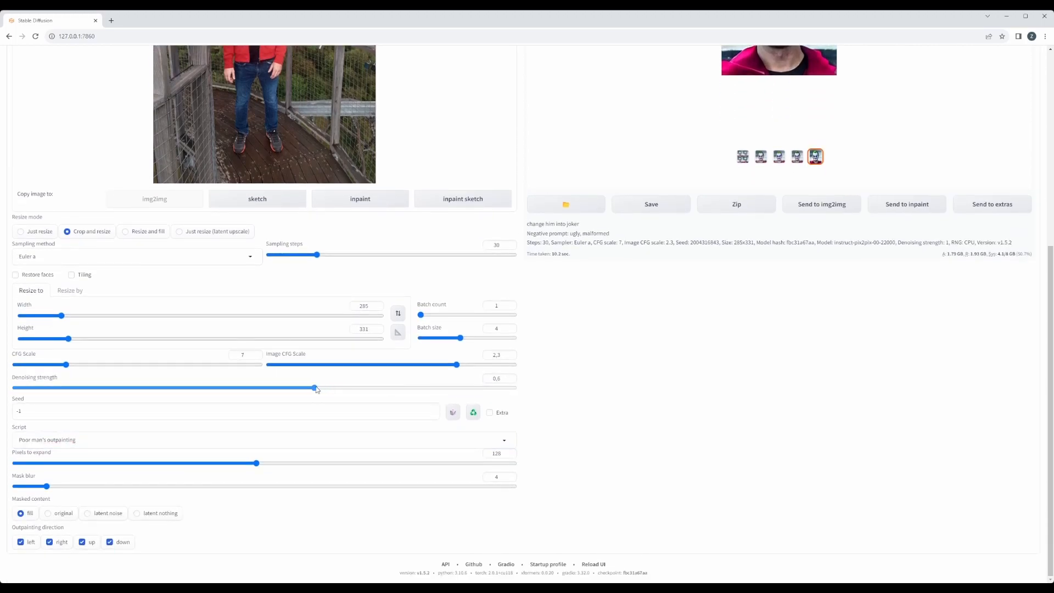
Switch the Stable Diffusion checkpoint to sd_xl_refiner_1.0_0.9vae.safetensors.
scroll(136, 301, "up", 6)
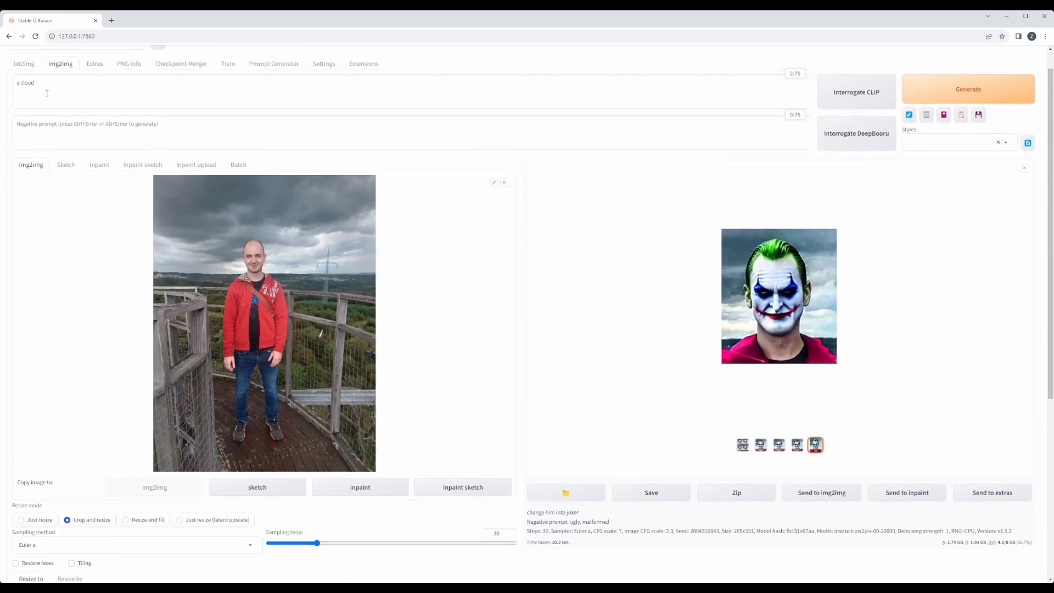
scroll(52, 80, "up", 1)
left_click(71, 69)
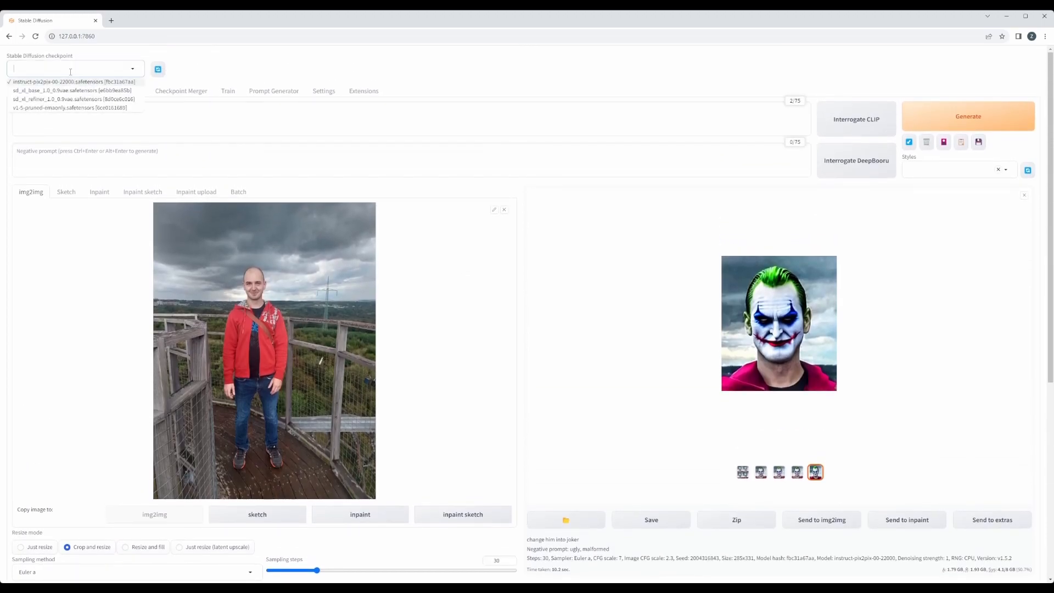
left_click(60, 99)
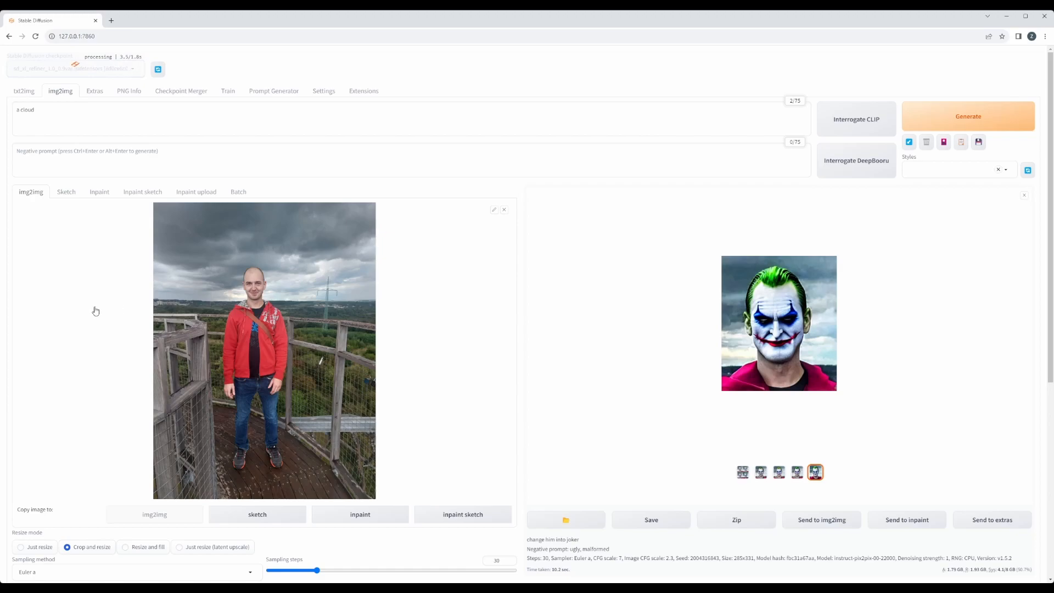
Restrict the outpainting direction to up only and set the masked content to original.
scroll(95, 311, "down", 6)
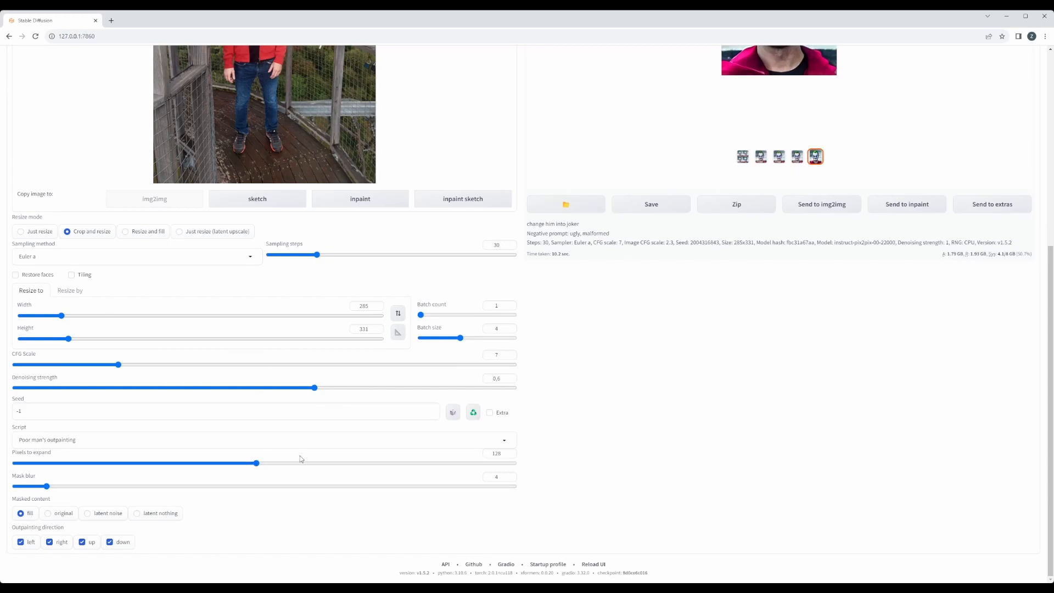
left_click(41, 542)
left_click(46, 544)
left_click(111, 543)
left_click(49, 514)
Generate the upward outpainting of the full-body photo and check its settings and progress.
scroll(466, 493, "up", 5)
scroll(686, 241, "up", 1)
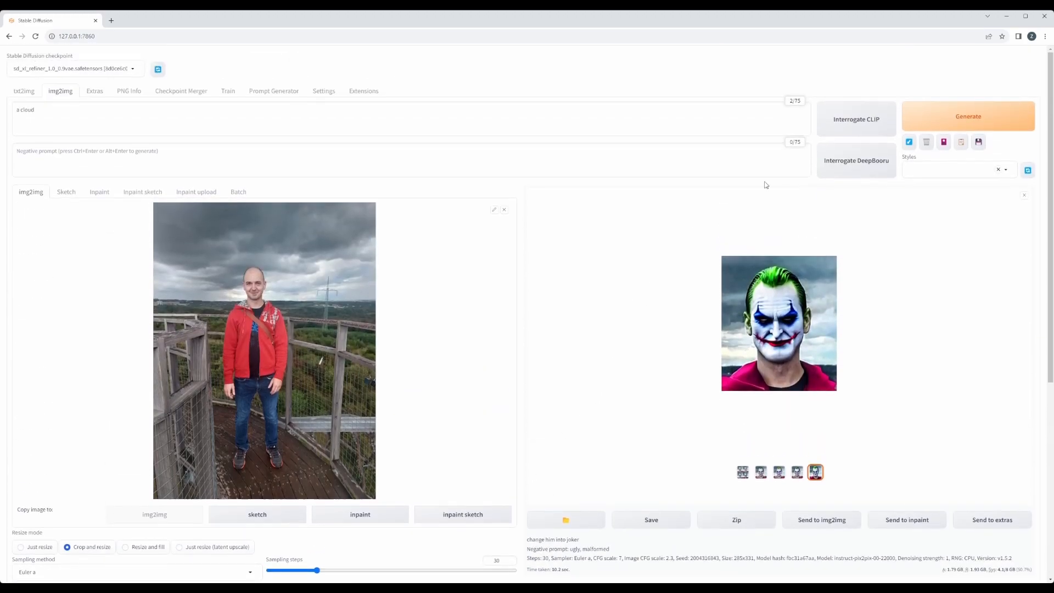
left_click(955, 120)
scroll(316, 344, "down", 6)
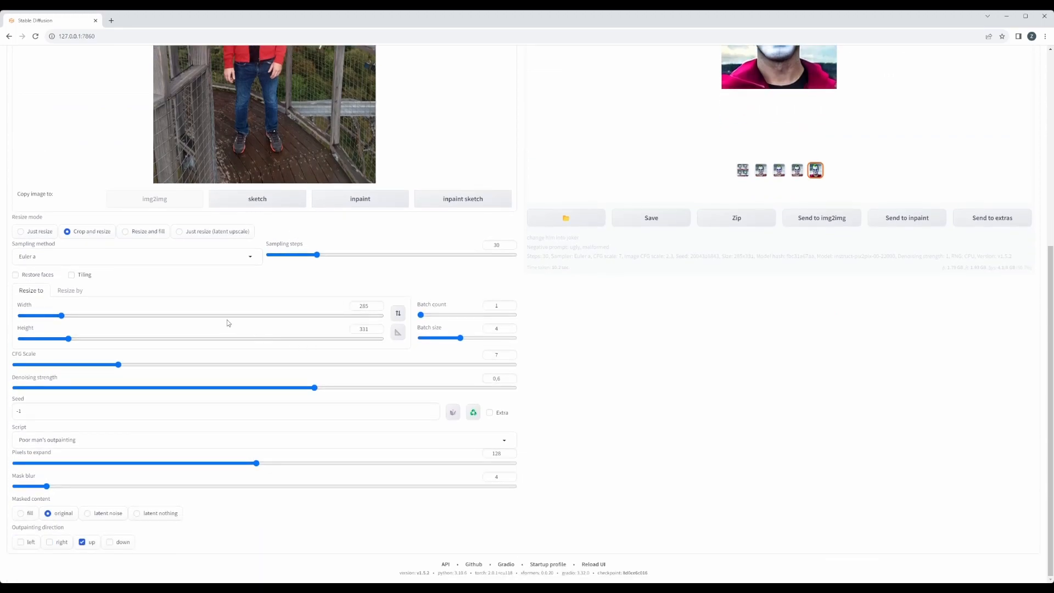
scroll(483, 277, "up", 3)
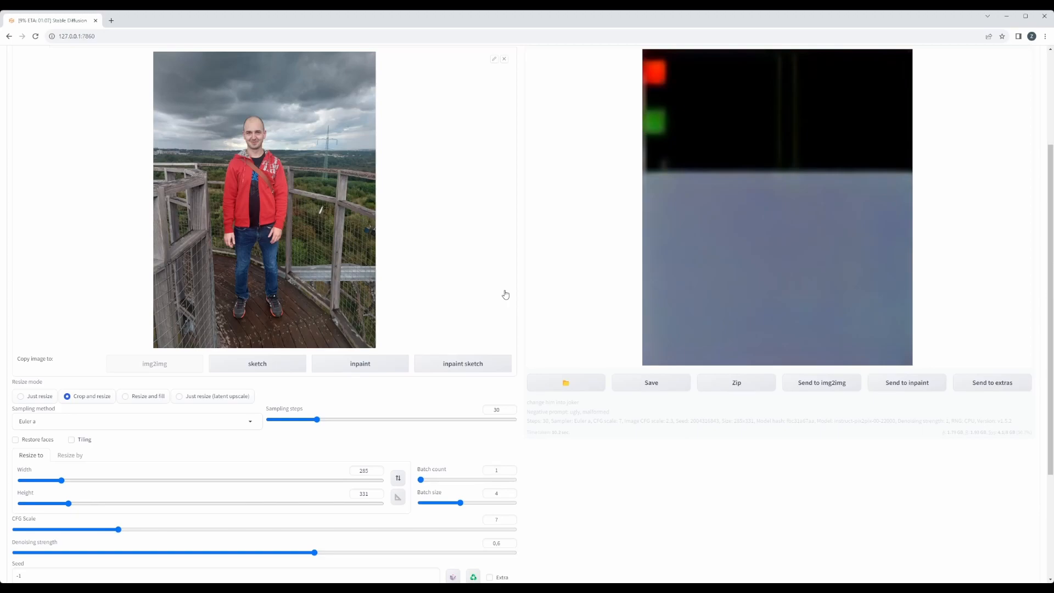
Set the output size of the outpainting to a width of 768 and a height of 1024.
scroll(481, 345, "down", 3)
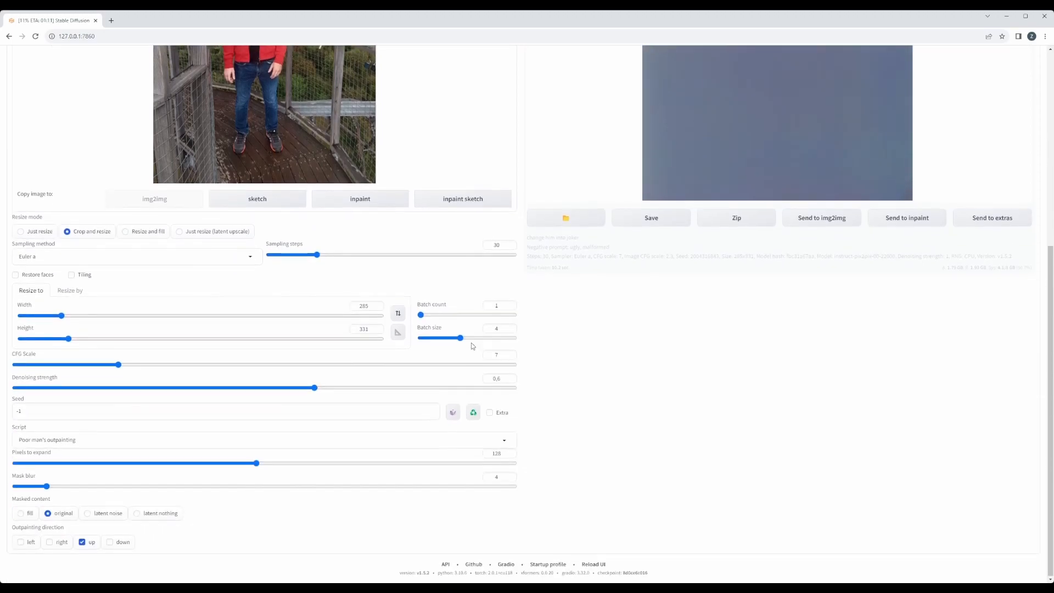
left_click(398, 335)
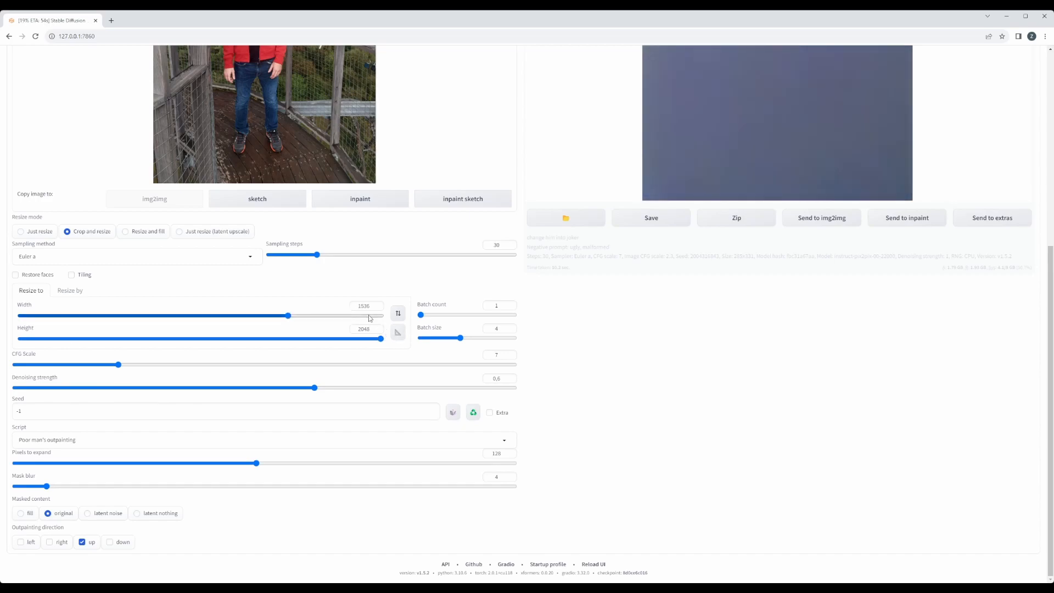
left_click_drag(372, 303, 350, 307)
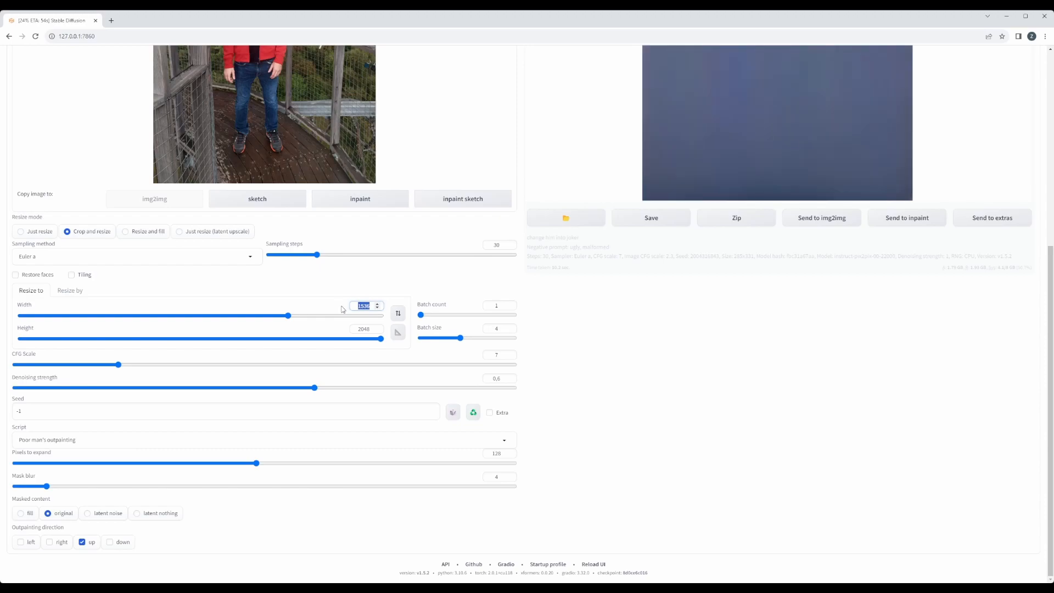
type("768")
left_click(366, 328)
double_click(368, 328)
type("1024")
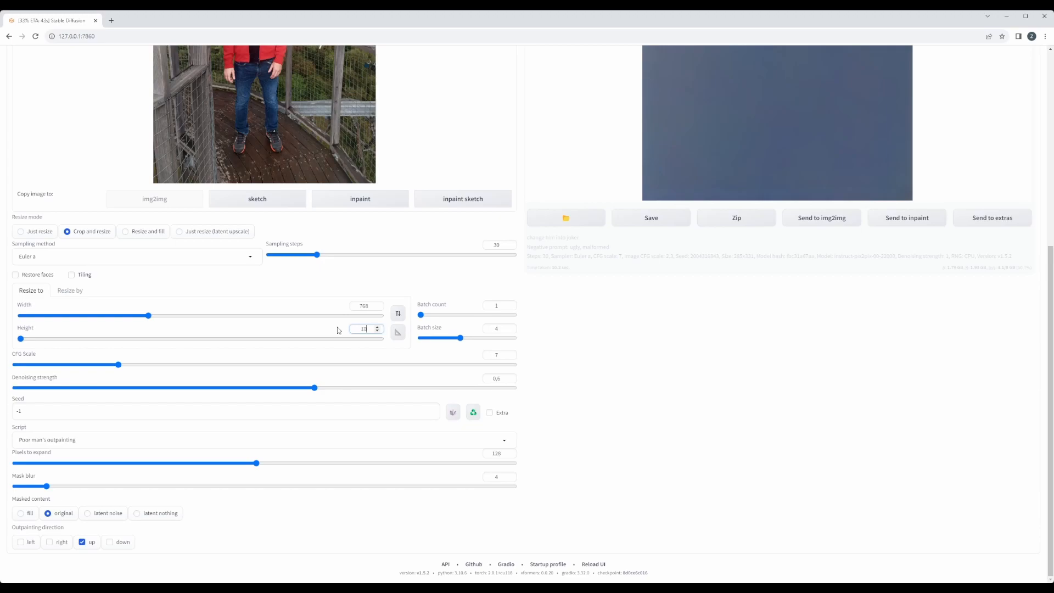
scroll(592, 316, "up", 3)
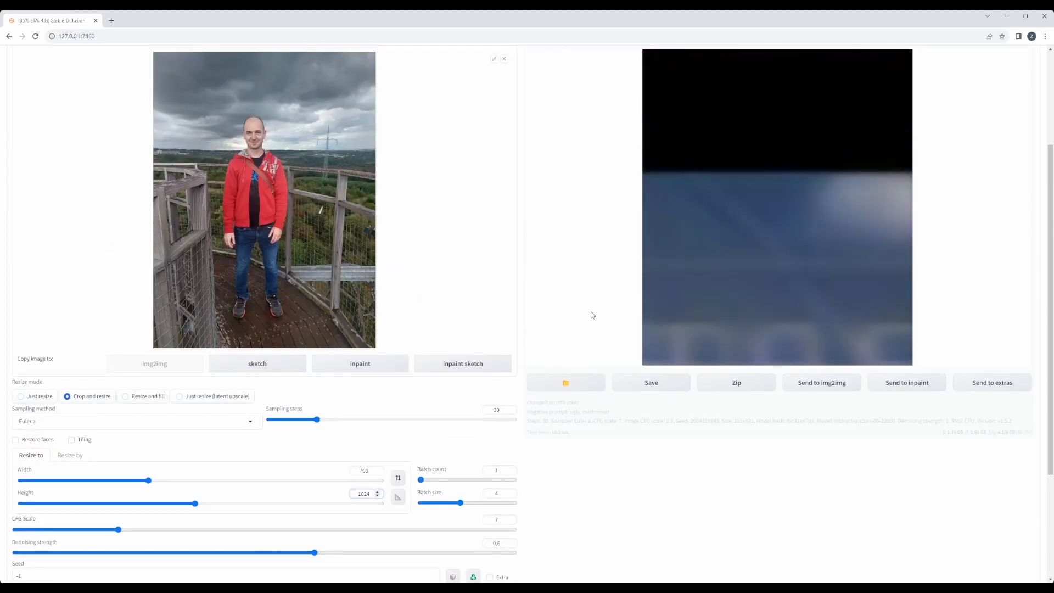
Generate the upward outpainting with the "a cloud" prompt again and view the extended photo enlarged.
scroll(592, 315, "up", 3)
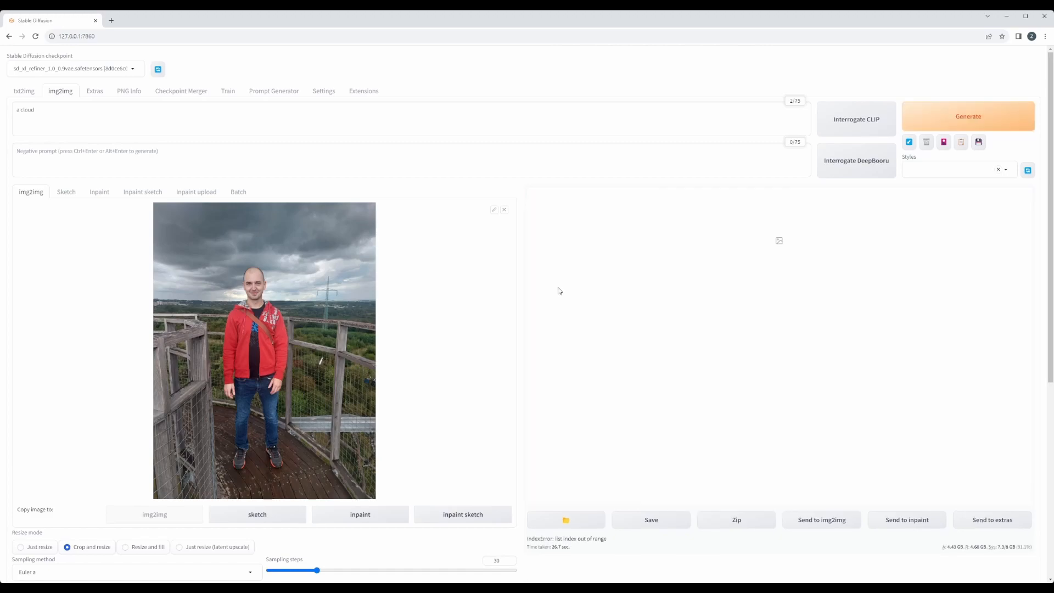
scroll(466, 292, "down", 5)
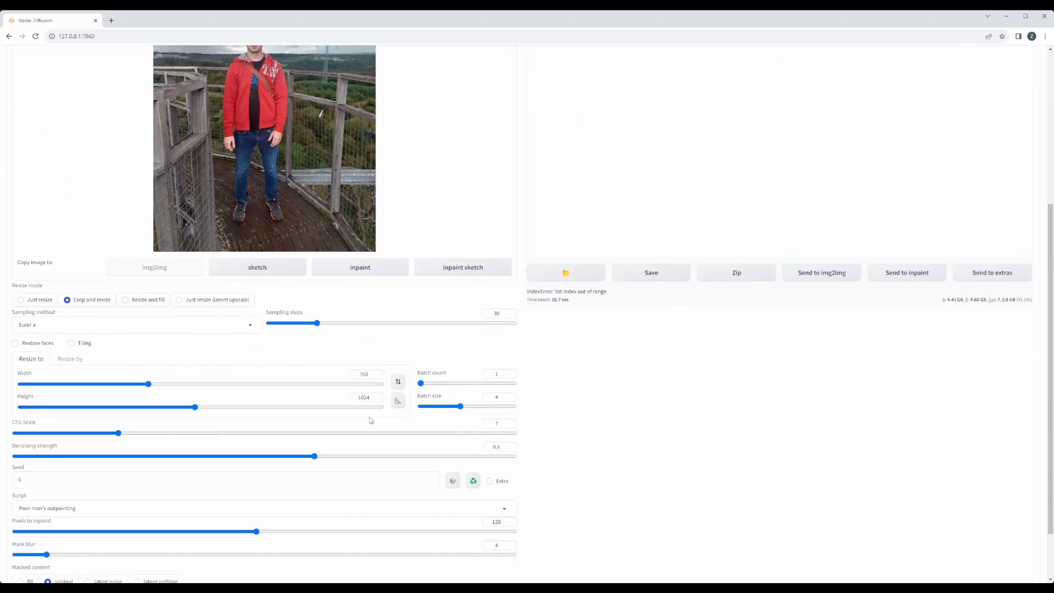
scroll(366, 379, "down", 2)
scroll(378, 421, "up", 3)
scroll(378, 422, "up", 3)
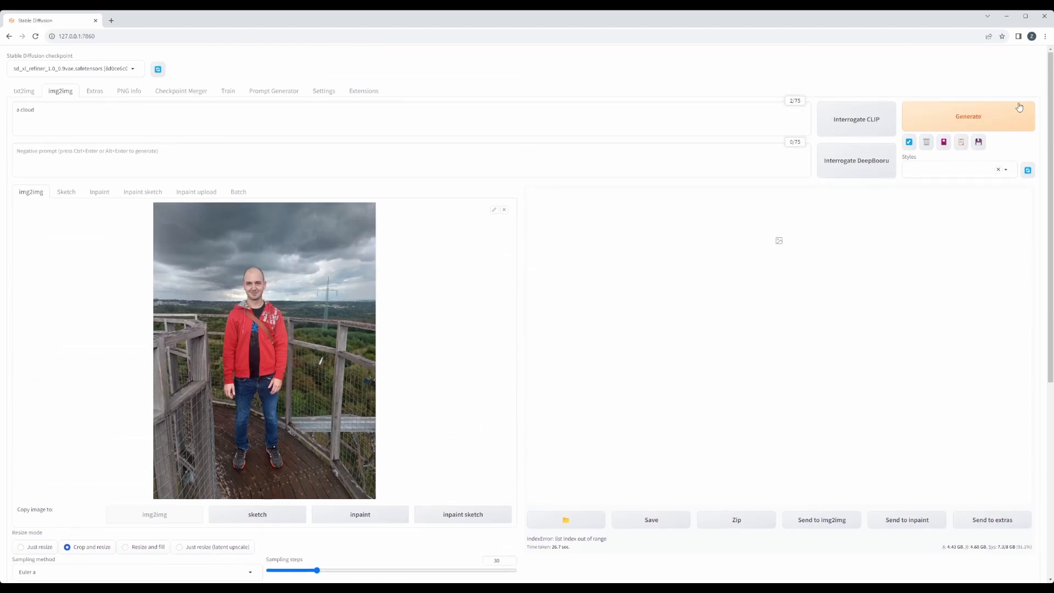
left_click(968, 116)
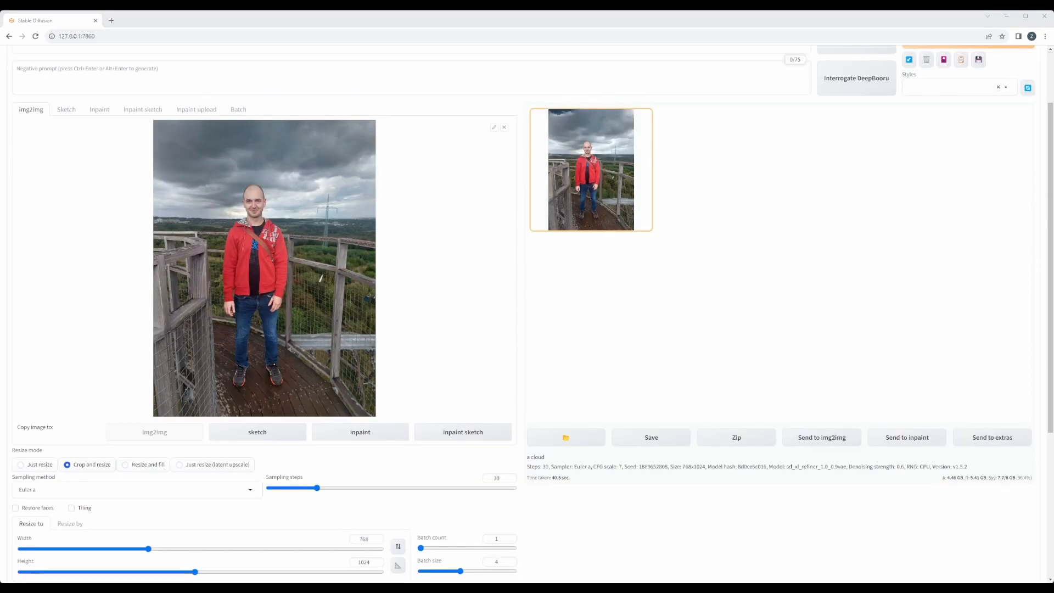
left_click(586, 172)
left_click(784, 230)
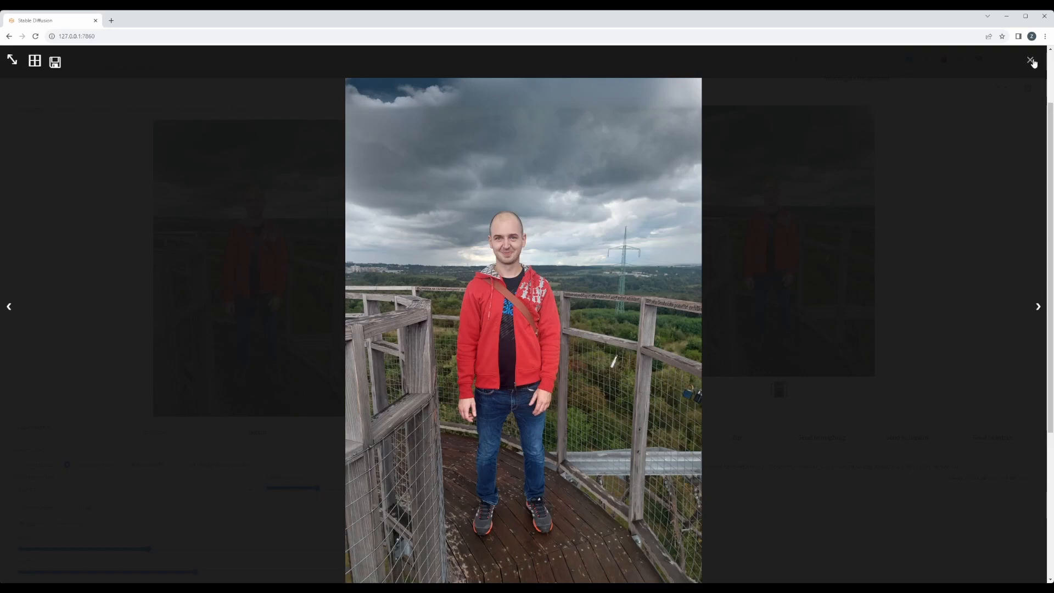
left_click(1030, 60)
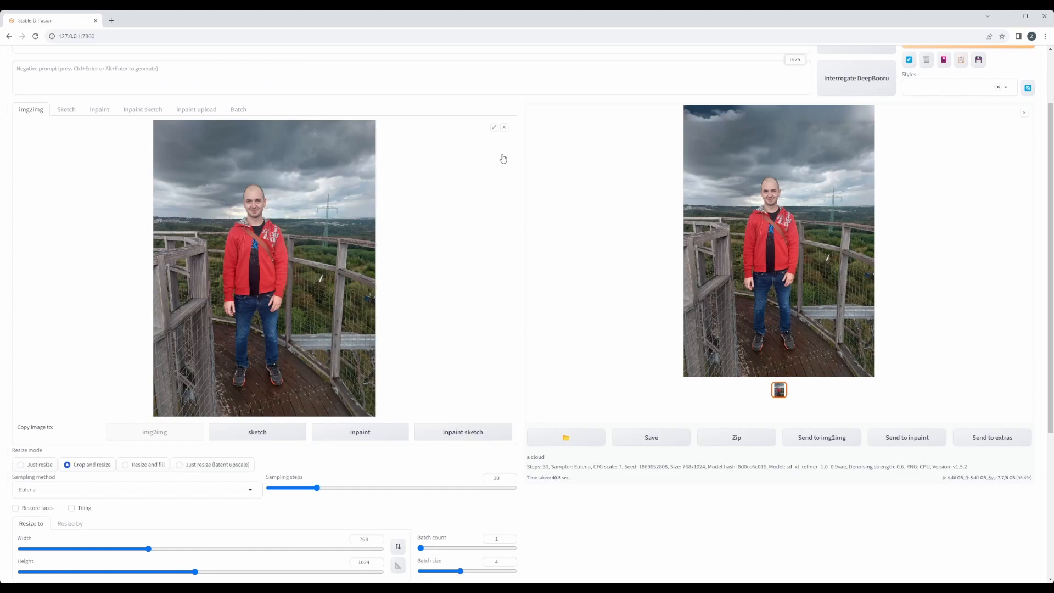
Remove the photo from the img2img input and load a blank white canvas for Sketch.
left_click(504, 128)
scroll(143, 327, "up", 2)
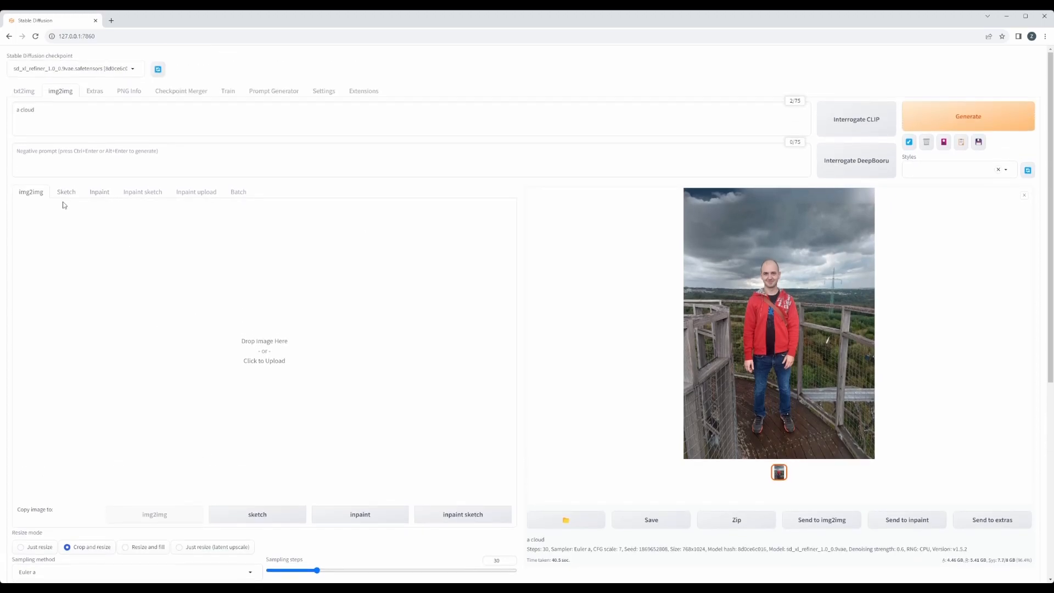
left_click(67, 197)
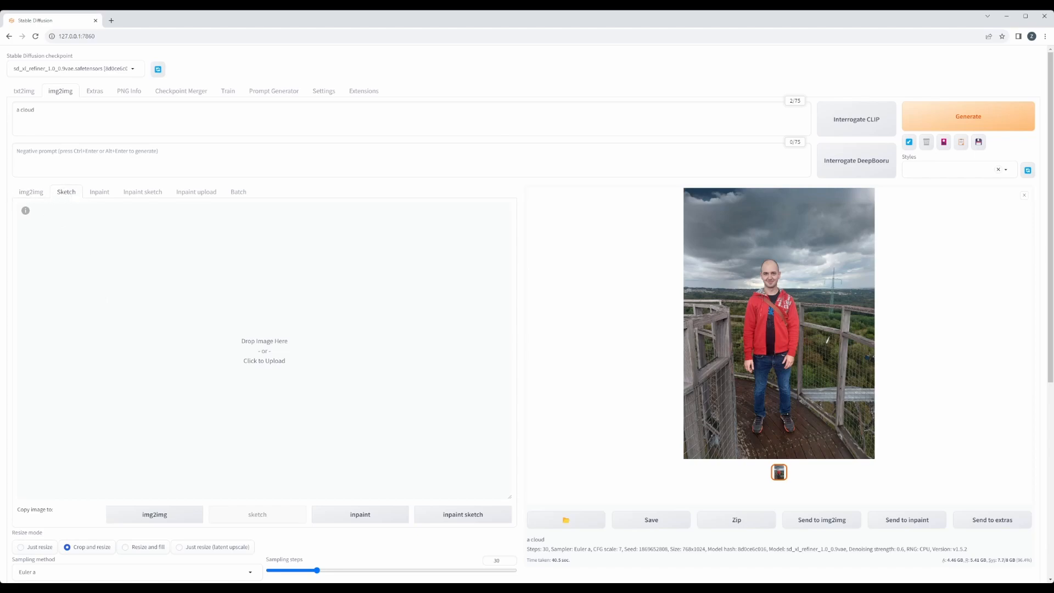
left_click(255, 331)
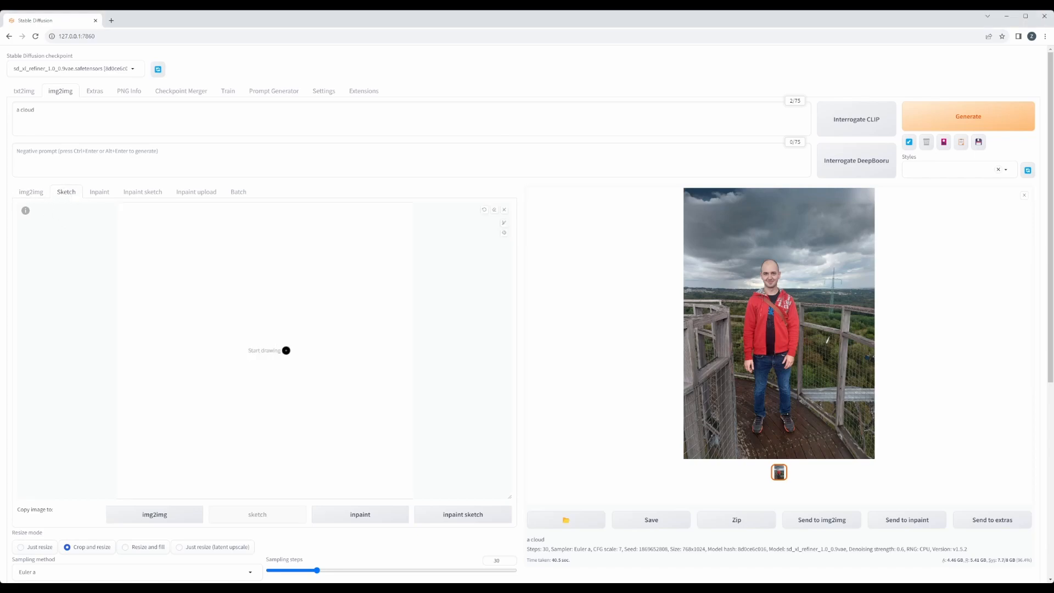
Draw a rough red apple outline in the middle of the canvas and a curved black stem on top of it.
left_click(504, 233)
left_click(548, 251)
mouse_move(255, 383)
left_mouse_down()
mouse_move(213, 348)
mouse_move(219, 314)
mouse_move(258, 290)
mouse_move(292, 288)
mouse_move(313, 308)
mouse_move(313, 357)
mouse_move(278, 386)
mouse_move(257, 383)
left_mouse_up()
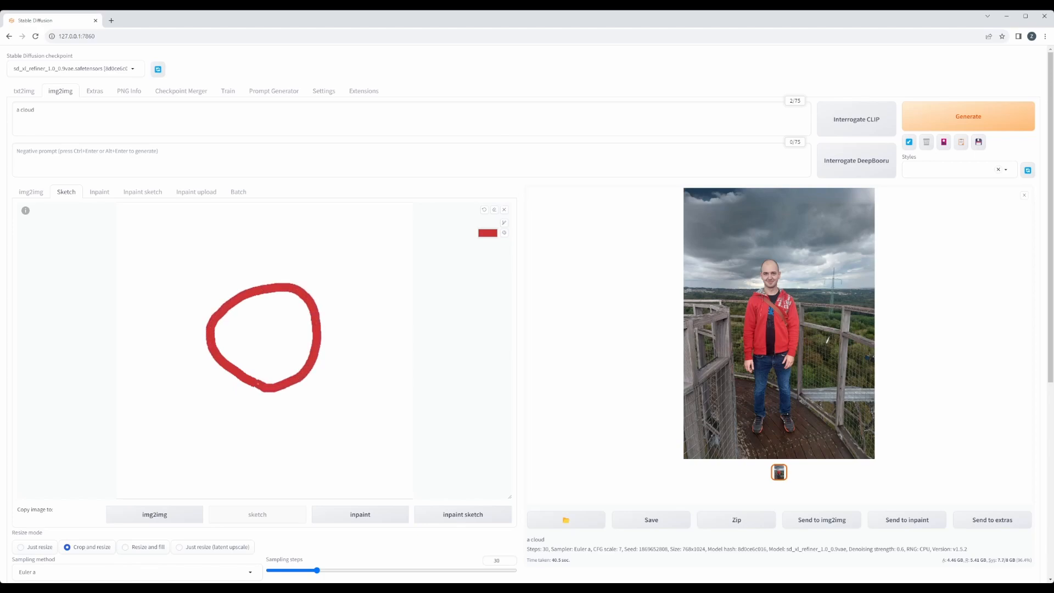
left_click(484, 291)
mouse_move(254, 290)
left_mouse_down()
mouse_move(249, 253)
mouse_move(292, 240)
left_mouse_up()
Replace the prompt with "an apple" and set the script to None.
left_click(53, 111)
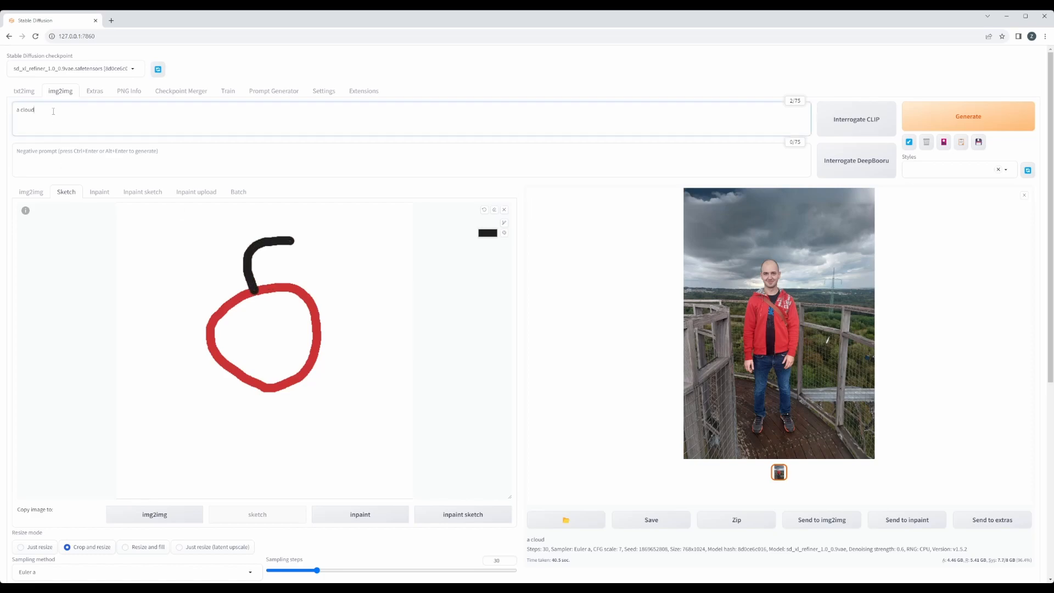
key("BackSpace")
type("an apple")
scroll(235, 225, "down", 5)
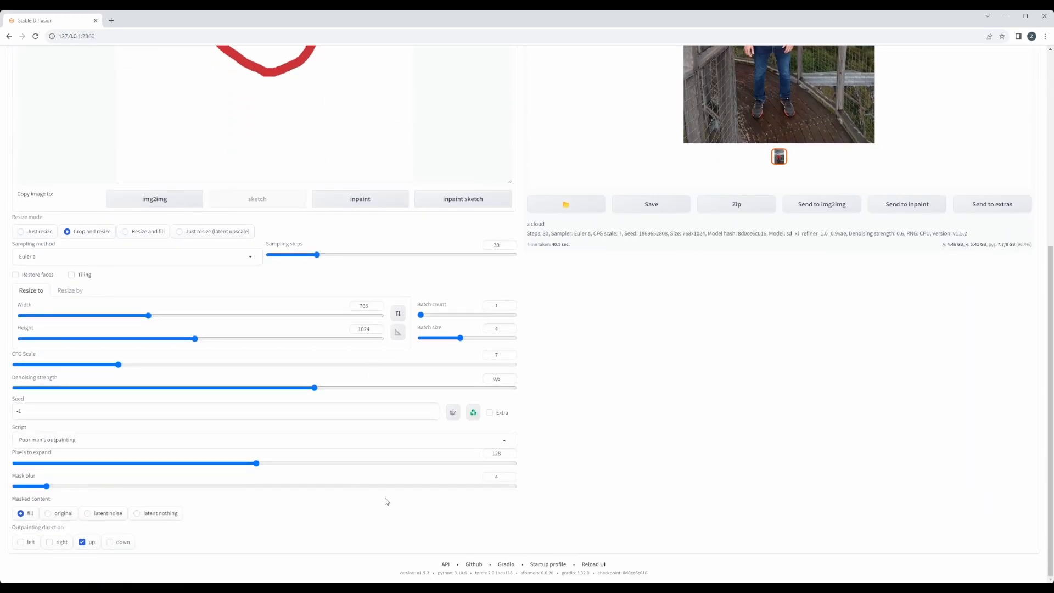
left_click(504, 447)
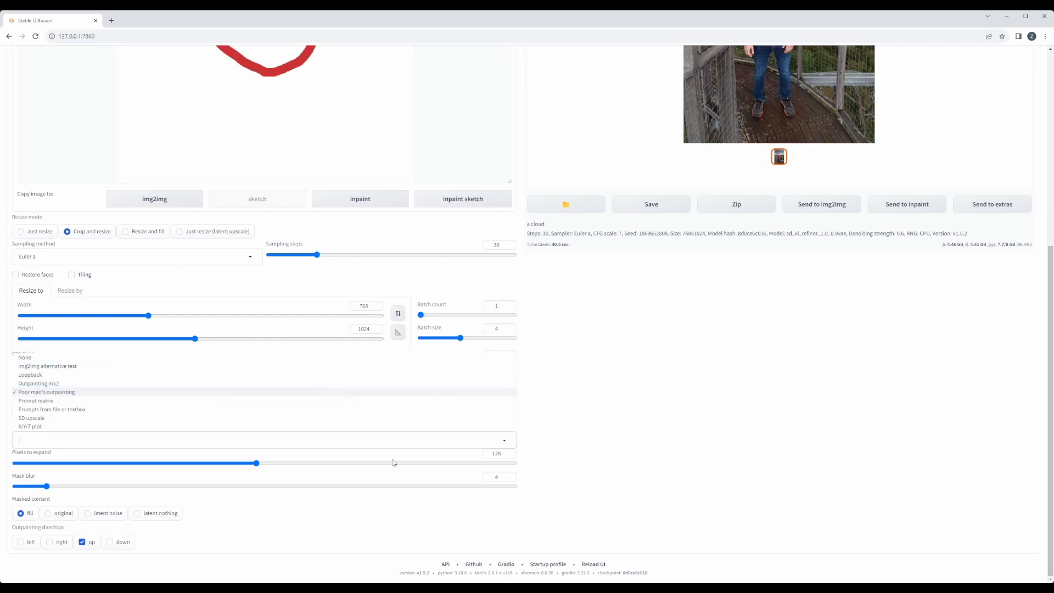
left_click(31, 356)
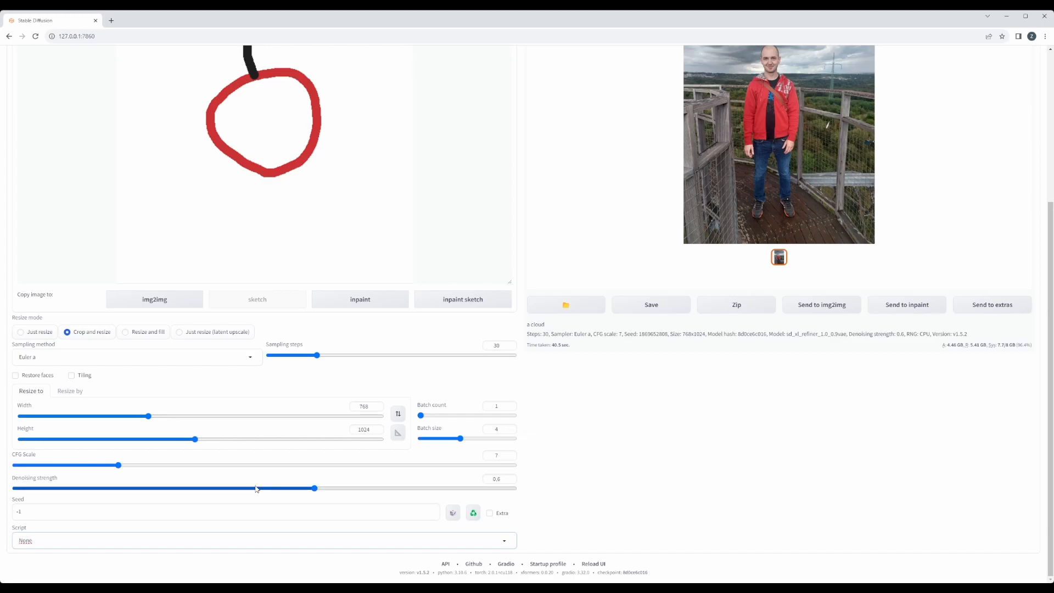
Generate a batch of images from the apple outline sketch and view the result grid enlarged.
scroll(256, 488, "up", 3)
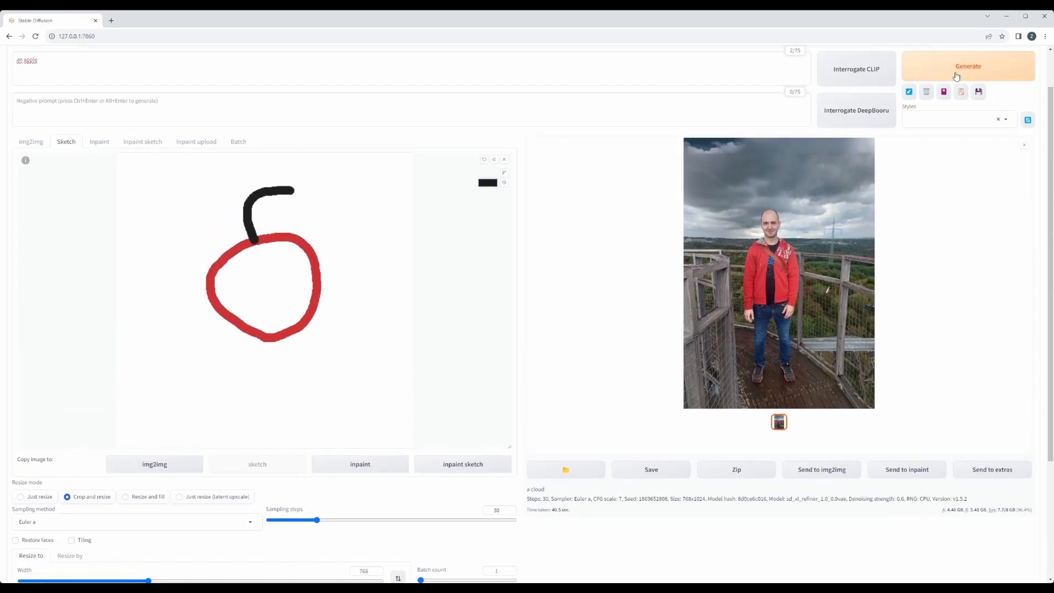
left_click(956, 75)
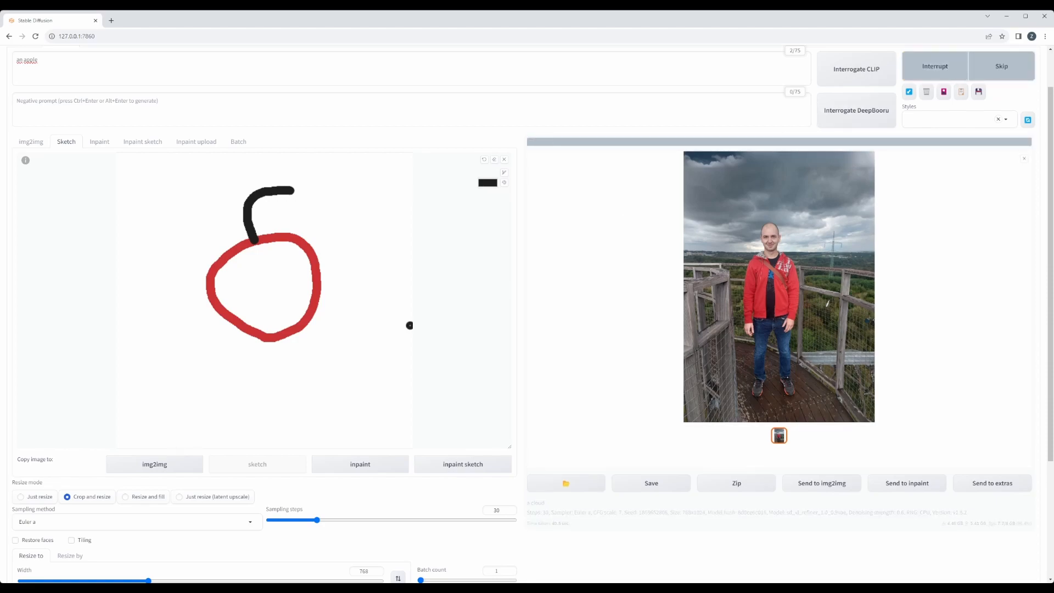
scroll(409, 326, "down", 3)
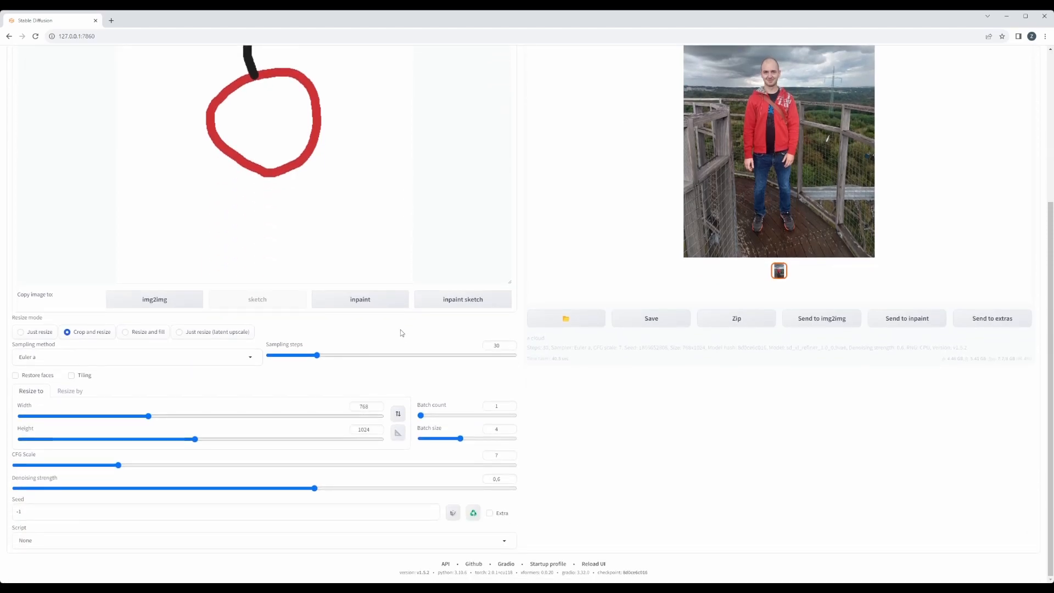
scroll(405, 333, "up", 3)
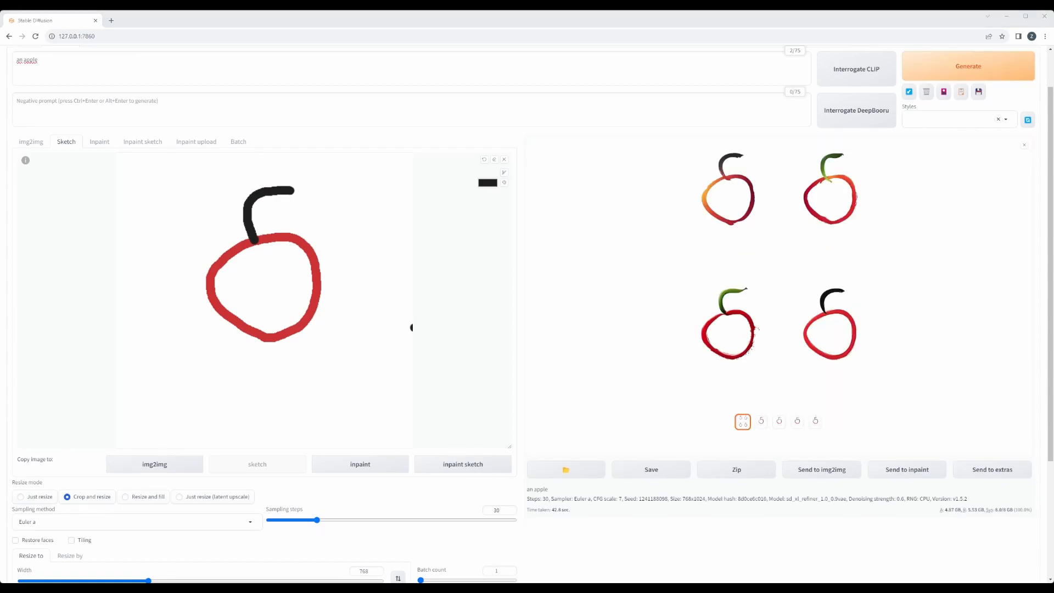
left_click(759, 291)
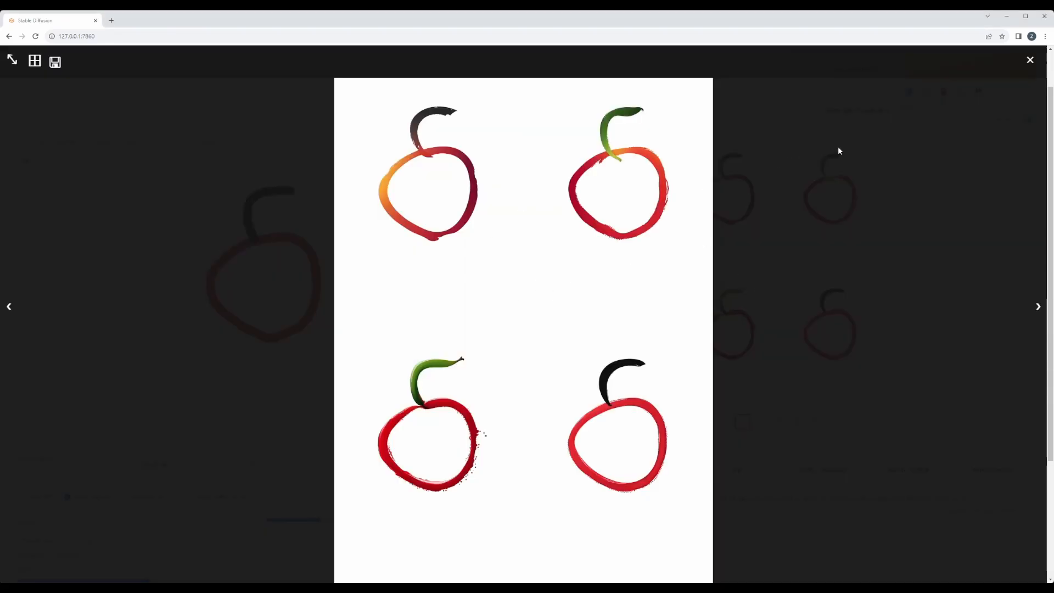
left_click(1030, 60)
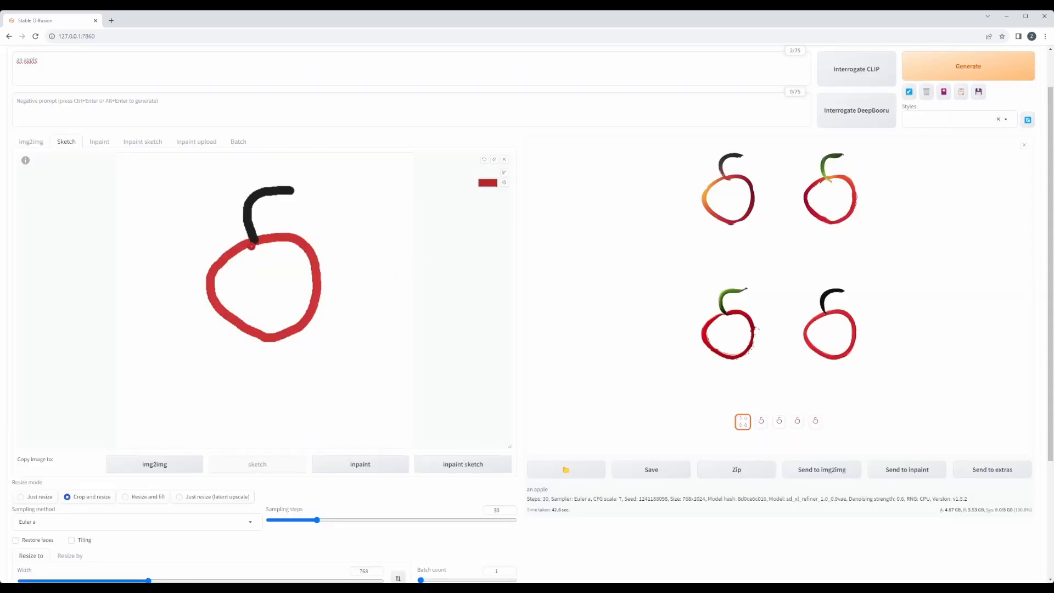
Fill the inside of the apple outline with dark red using a larger brush.
mouse_move(242, 251)
left_mouse_down()
mouse_move(218, 280)
mouse_move(221, 298)
mouse_move(274, 331)
left_mouse_up()
left_click(504, 173)
left_click_drag(472, 173, 488, 173)
mouse_move(267, 323)
left_mouse_down()
mouse_move(228, 281)
mouse_move(238, 294)
mouse_move(258, 257)
mouse_move(245, 263)
mouse_move(304, 235)
mouse_move(289, 246)
mouse_move(320, 253)
mouse_move(304, 271)
mouse_move(289, 261)
mouse_move(274, 276)
mouse_move(264, 269)
mouse_move(311, 285)
mouse_move(291, 321)
mouse_move(271, 296)
mouse_move(259, 303)
mouse_move(268, 321)
mouse_move(313, 296)
mouse_move(229, 266)
mouse_move(269, 264)
mouse_move(314, 242)
mouse_move(324, 262)
mouse_move(318, 298)
mouse_move(264, 331)
left_mouse_up()
Generate new images from the filled apple sketch and view their grid enlarged.
left_click(942, 73)
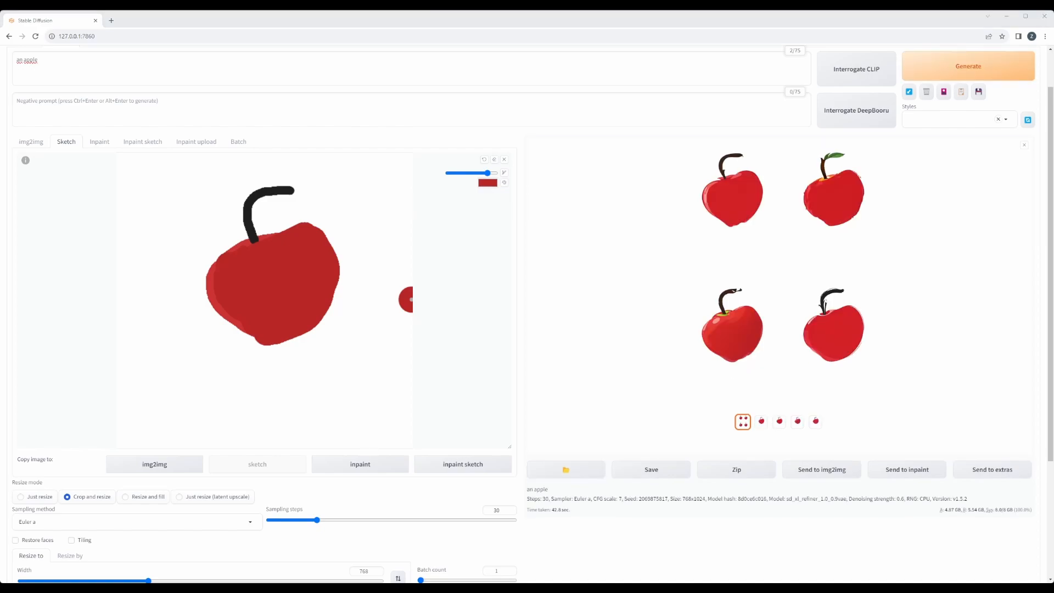
left_click(624, 280)
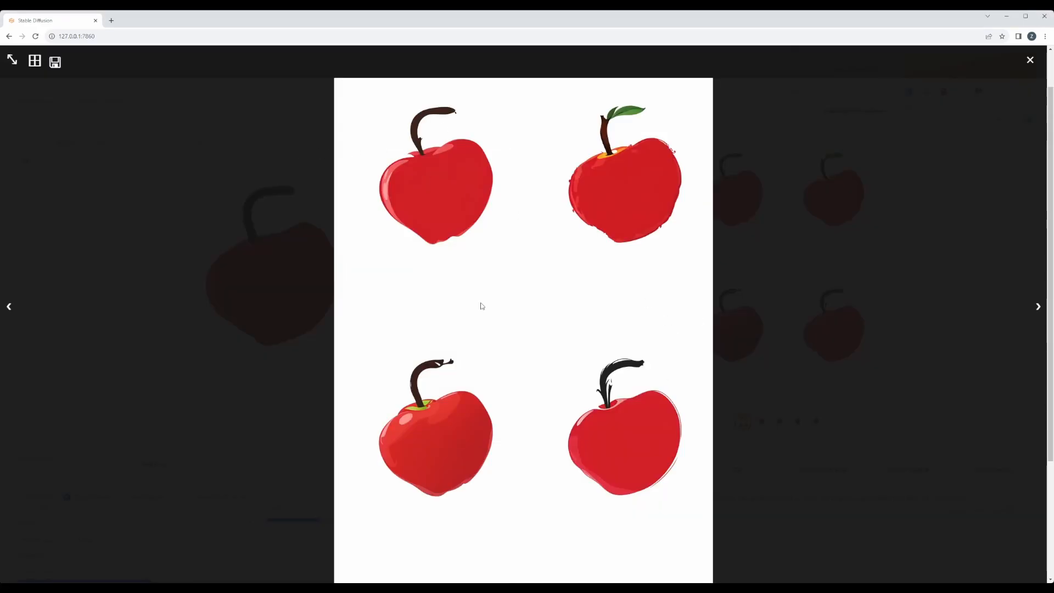
left_click(776, 479)
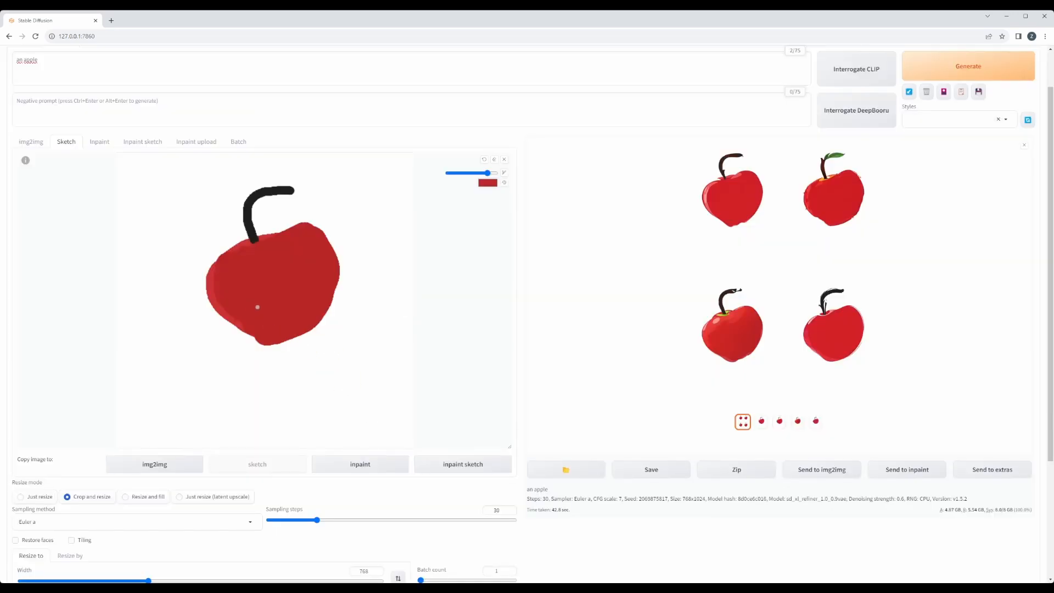
Set the Denoising strength to 0.85 and generate the apple images again.
scroll(257, 307, "down", 3)
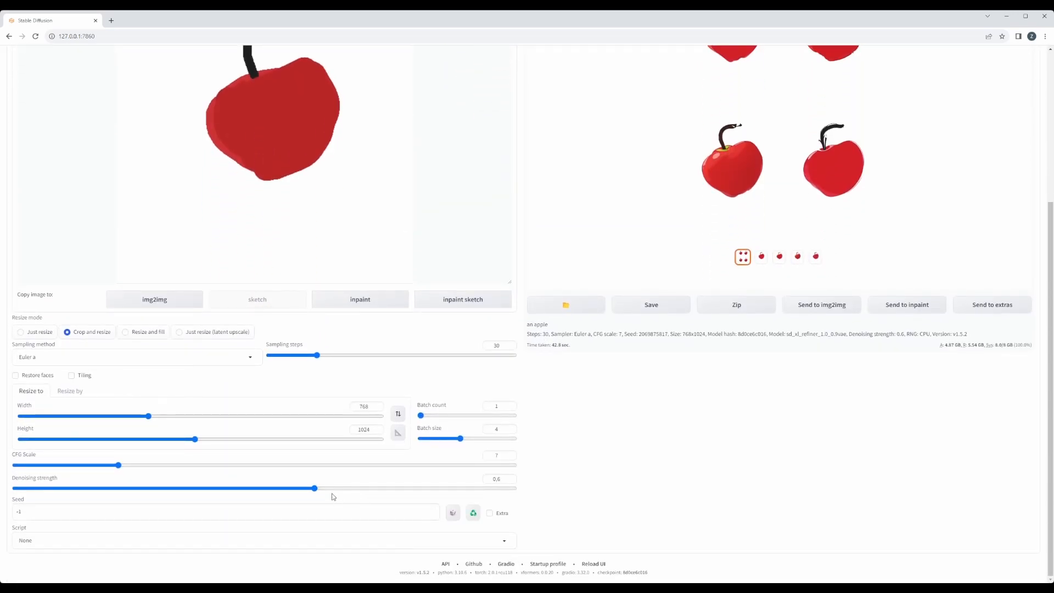
left_click_drag(317, 490, 439, 490)
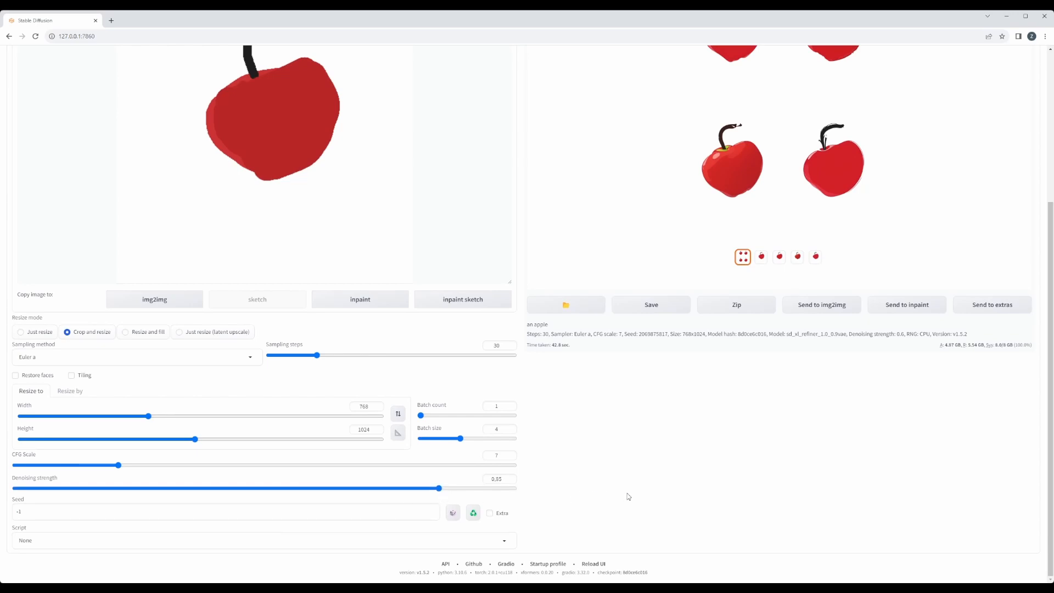
scroll(635, 488, "up", 4)
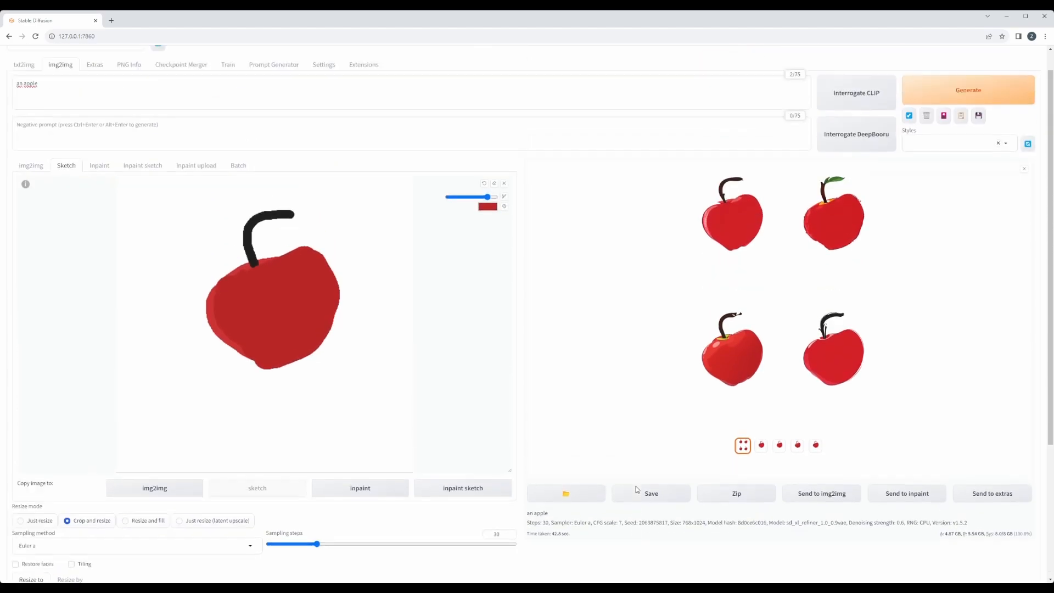
left_click(979, 103)
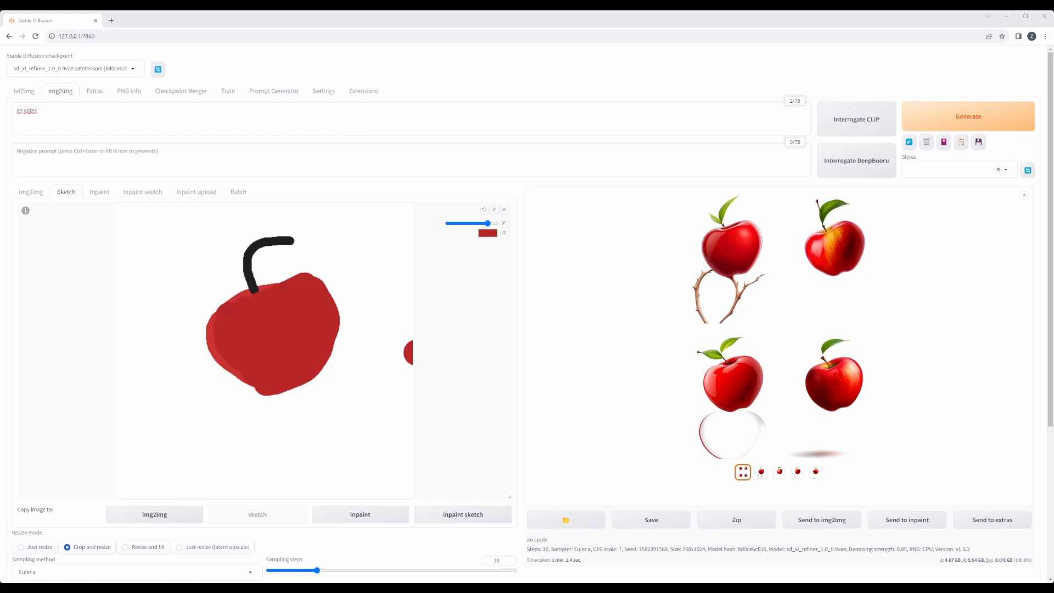
Examine the new apple grid enlarged, followed by the second and fourth apple images individually.
left_click(796, 328)
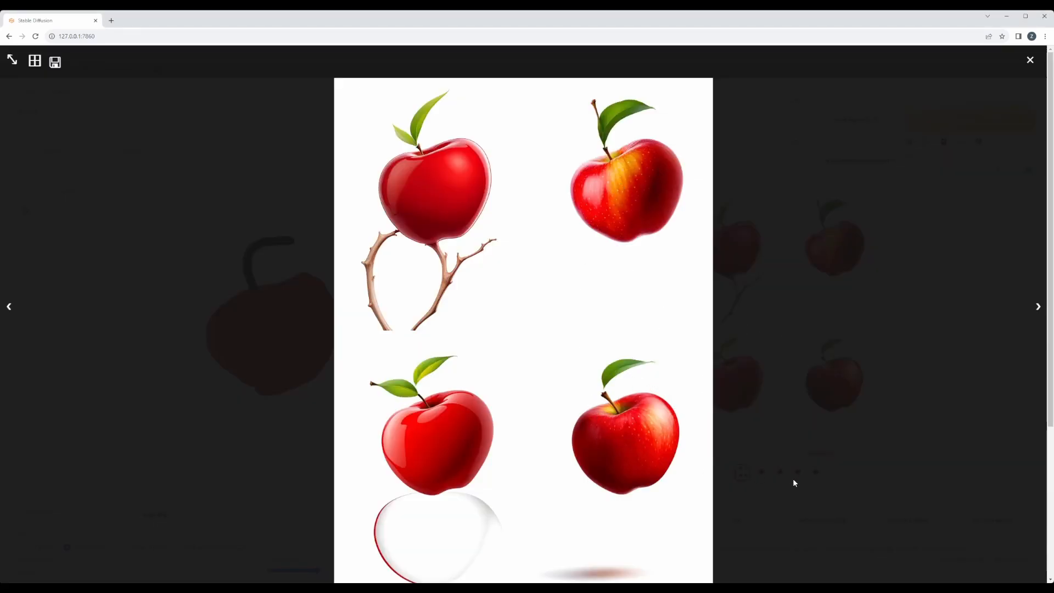
left_click(792, 436)
left_click(780, 471)
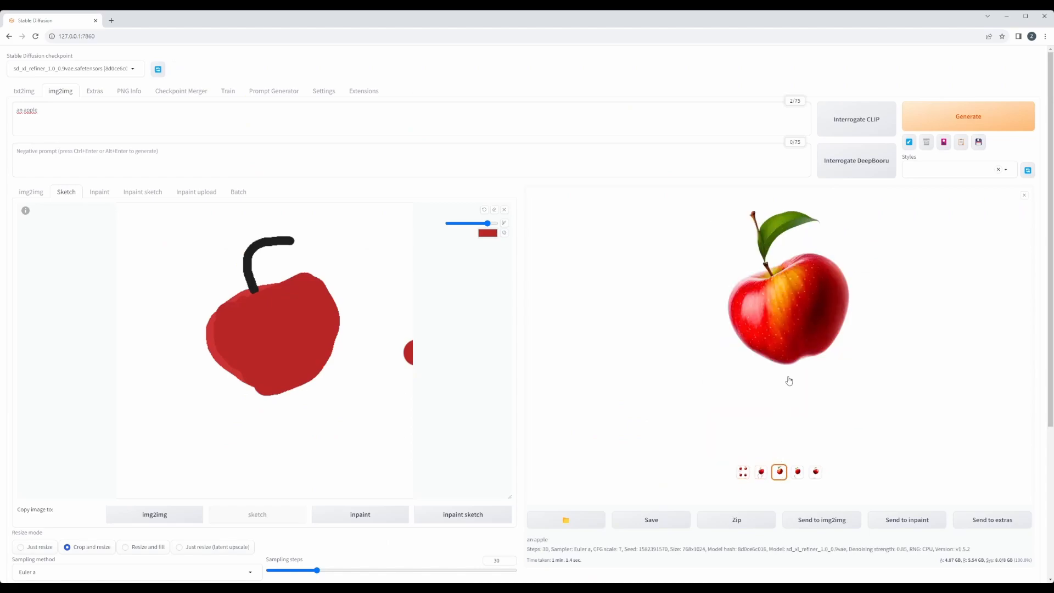
left_click(795, 342)
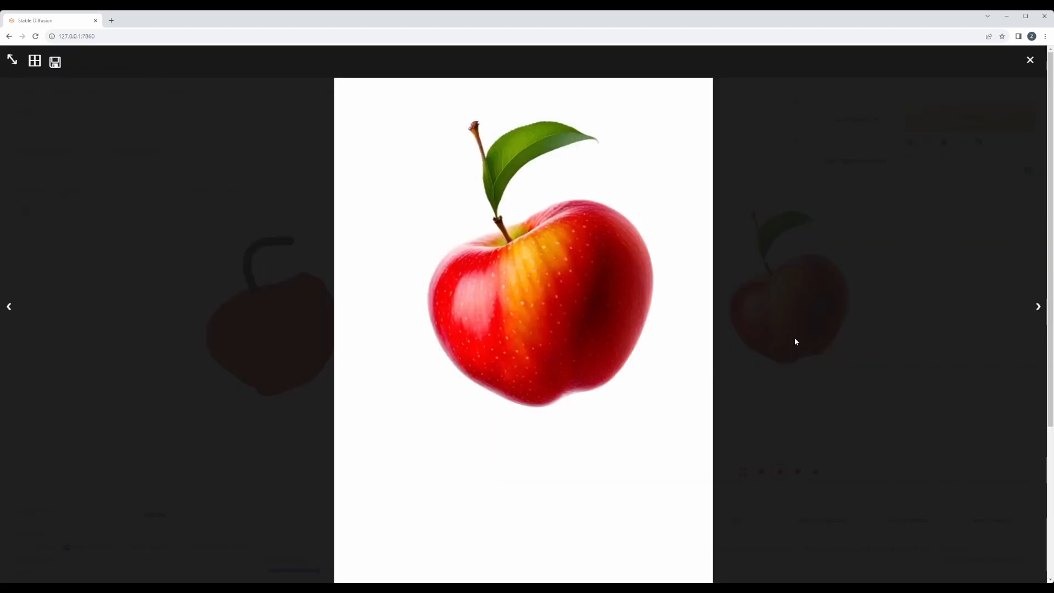
left_click(789, 396)
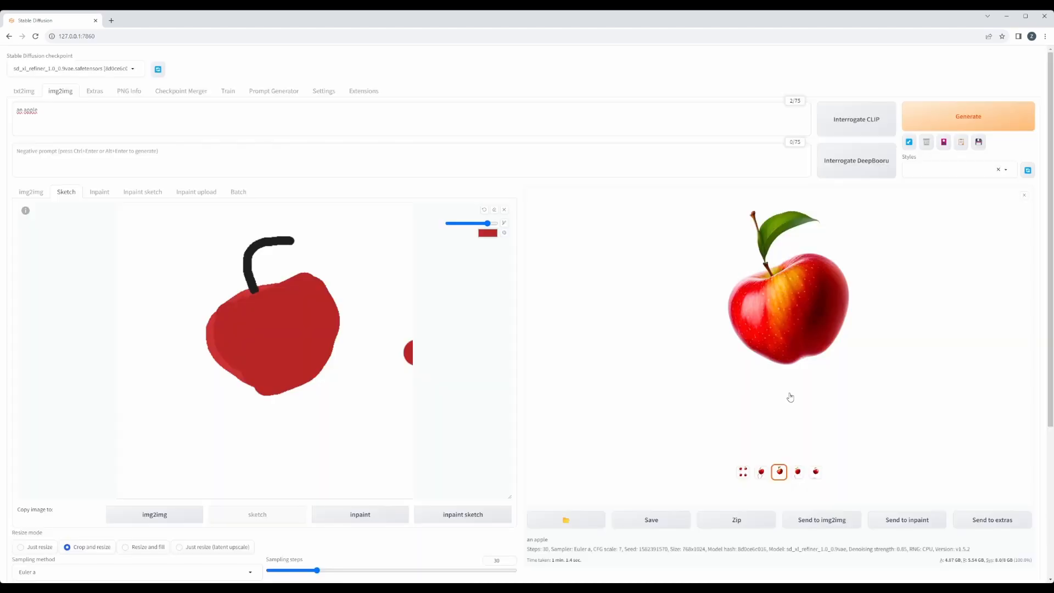
left_click(816, 472)
left_click(791, 329)
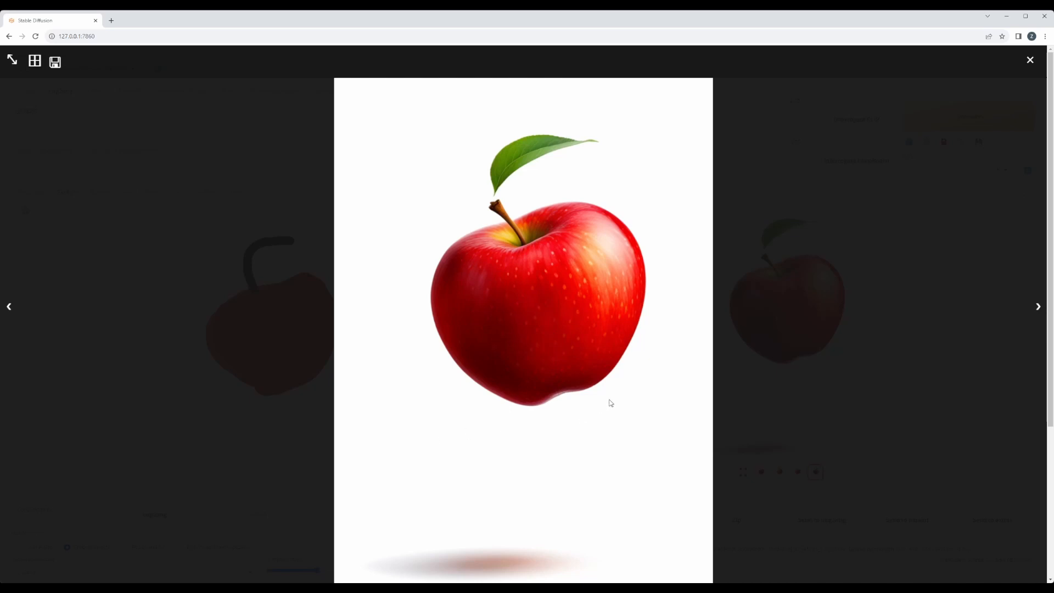
left_click(812, 398)
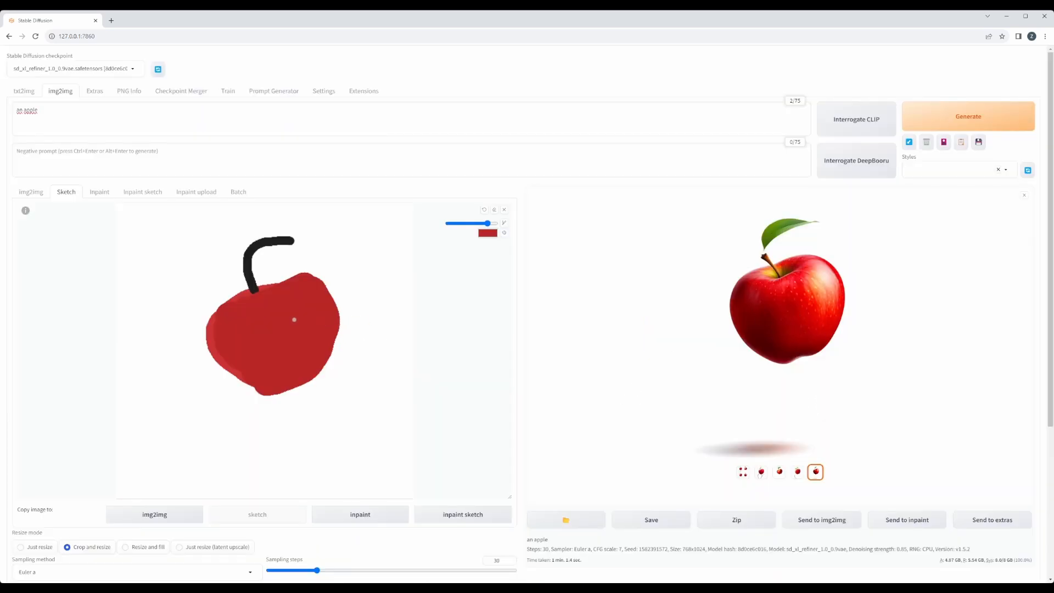